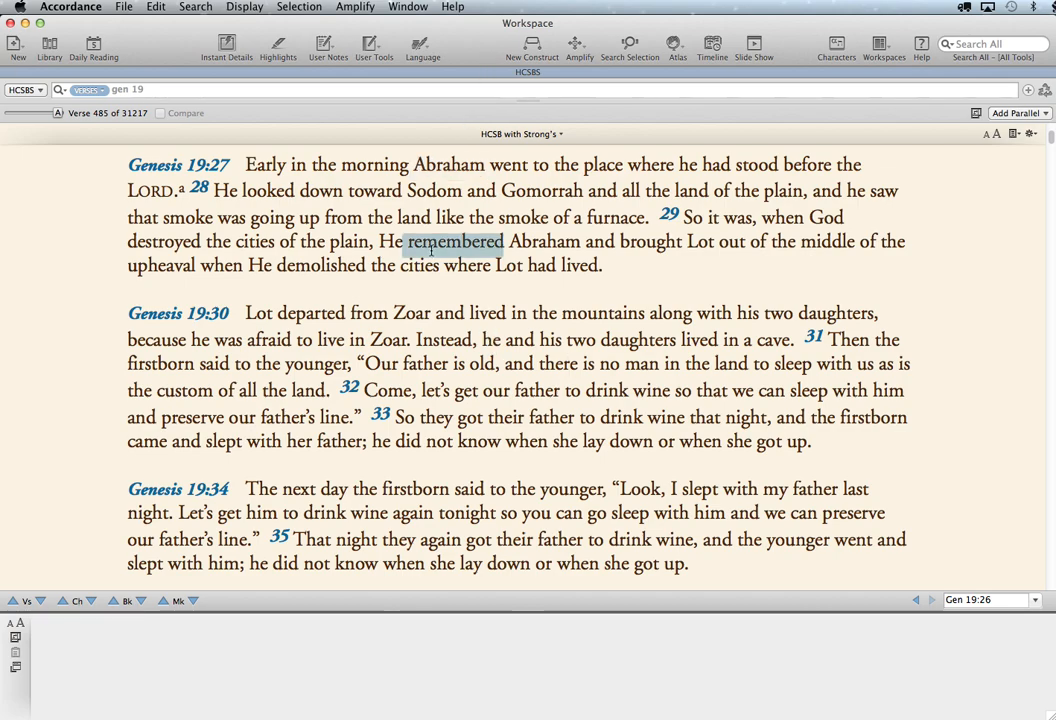
- Look up Zoar from Genesis 19:30 in the atlas with the Light Browns background and highlight Hebron on the map
mouse_move(487, 240)
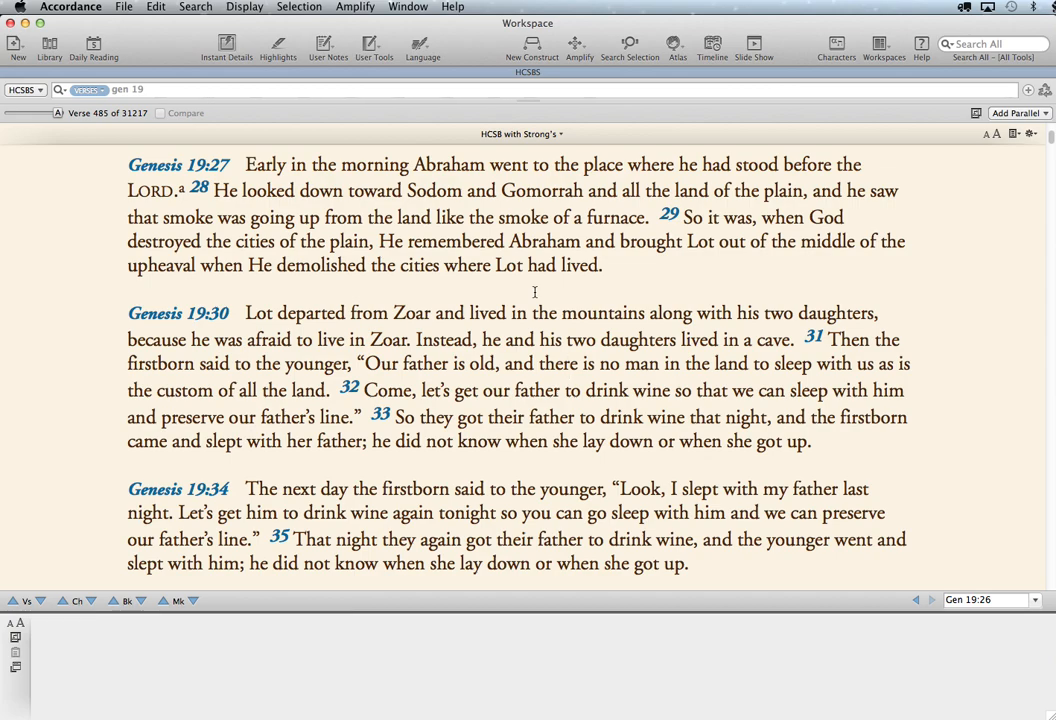
double_click(409, 314)
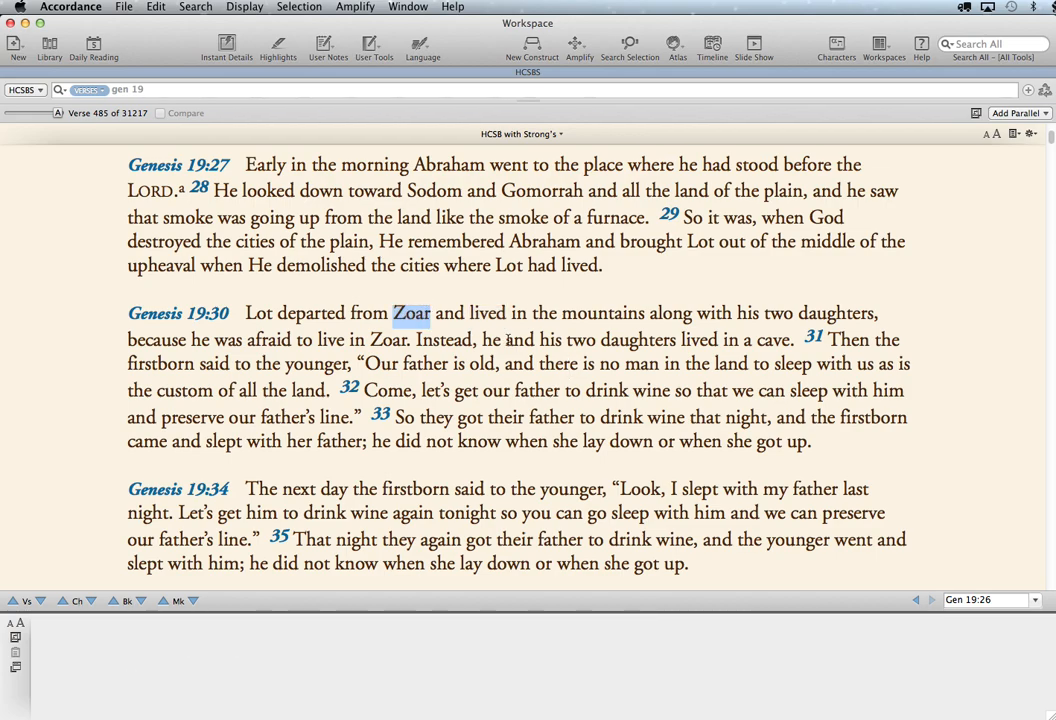
left_click(674, 45)
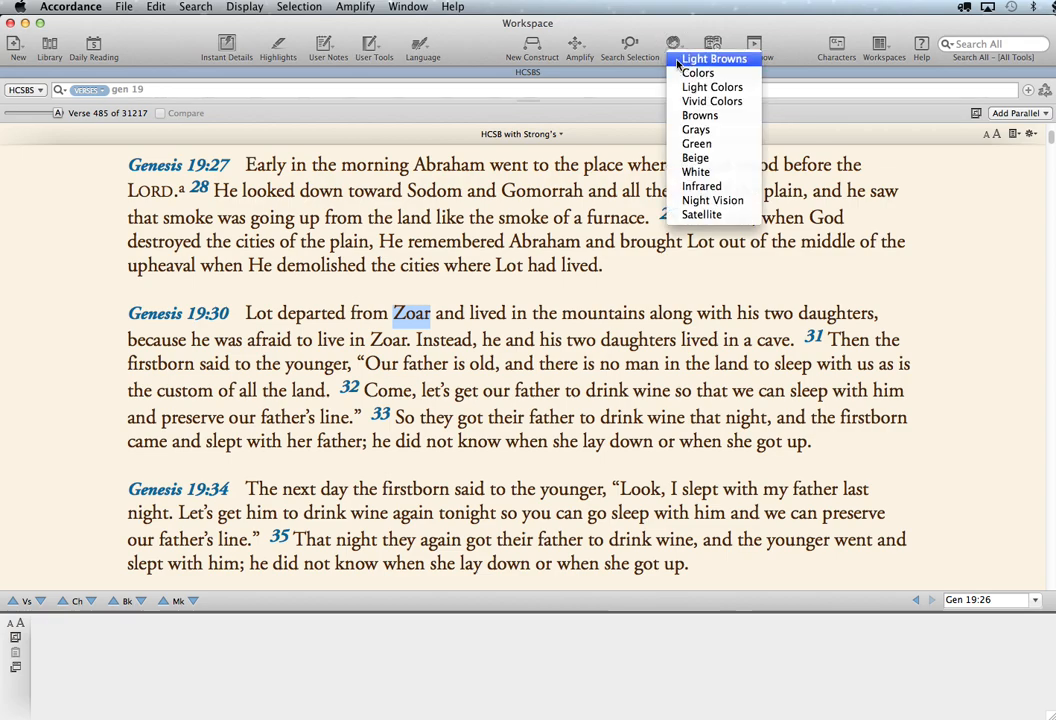
left_click(678, 62)
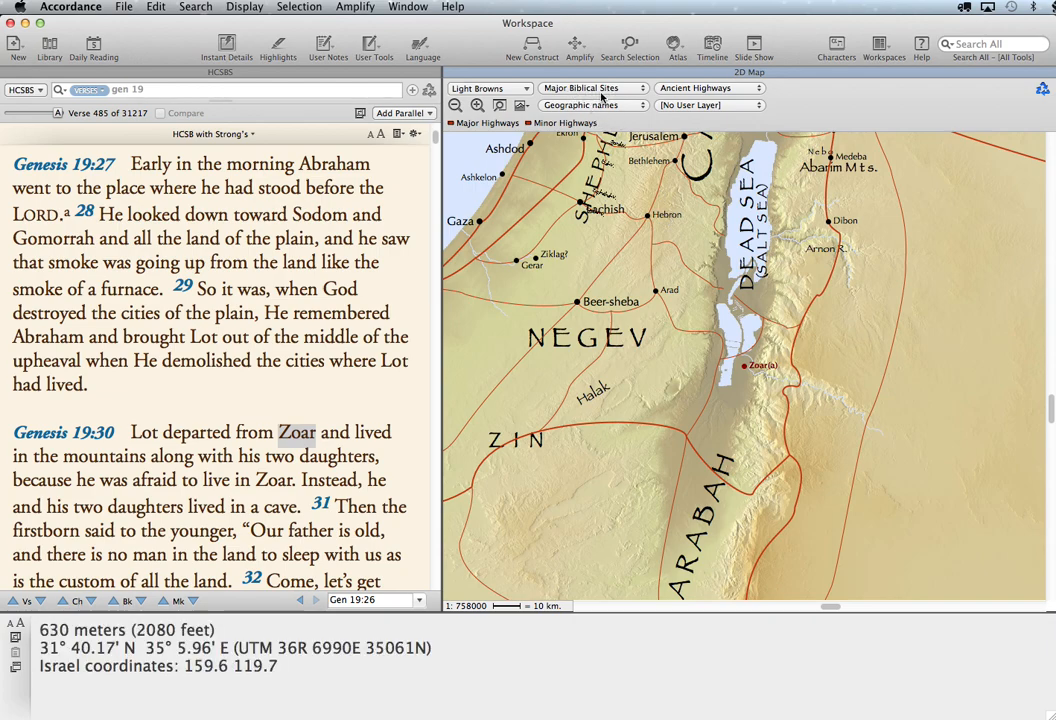
left_click(664, 217, "shift")
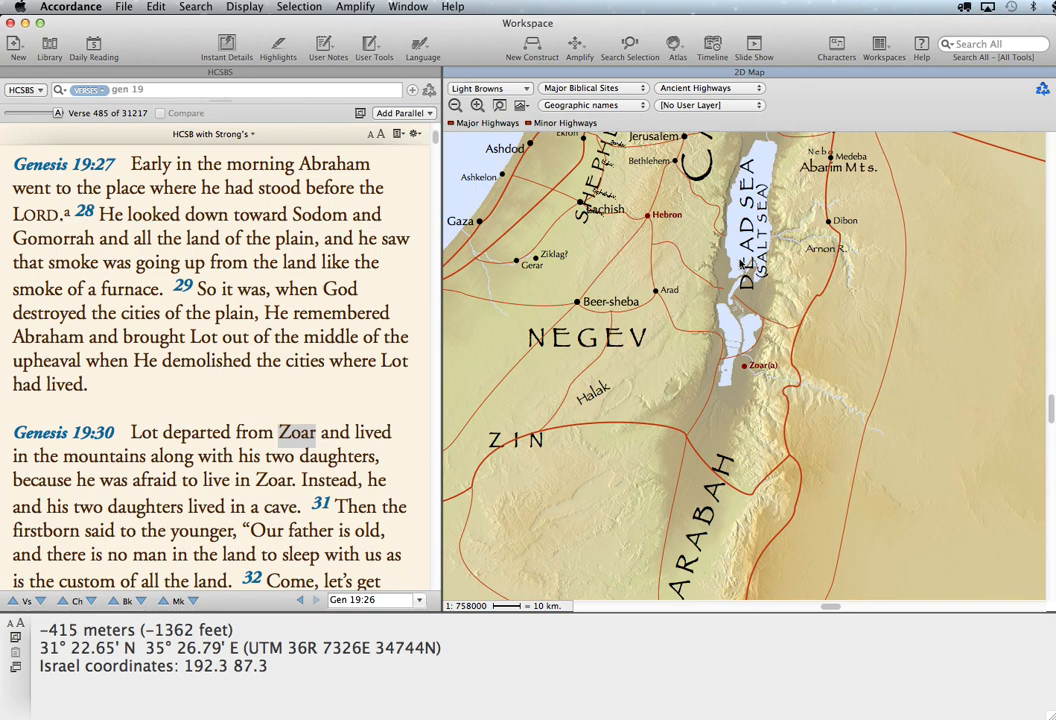
- Display the Sodom & Gomorrah region layer on the map around the Dead Sea
scroll(815, 346, "up", 2)
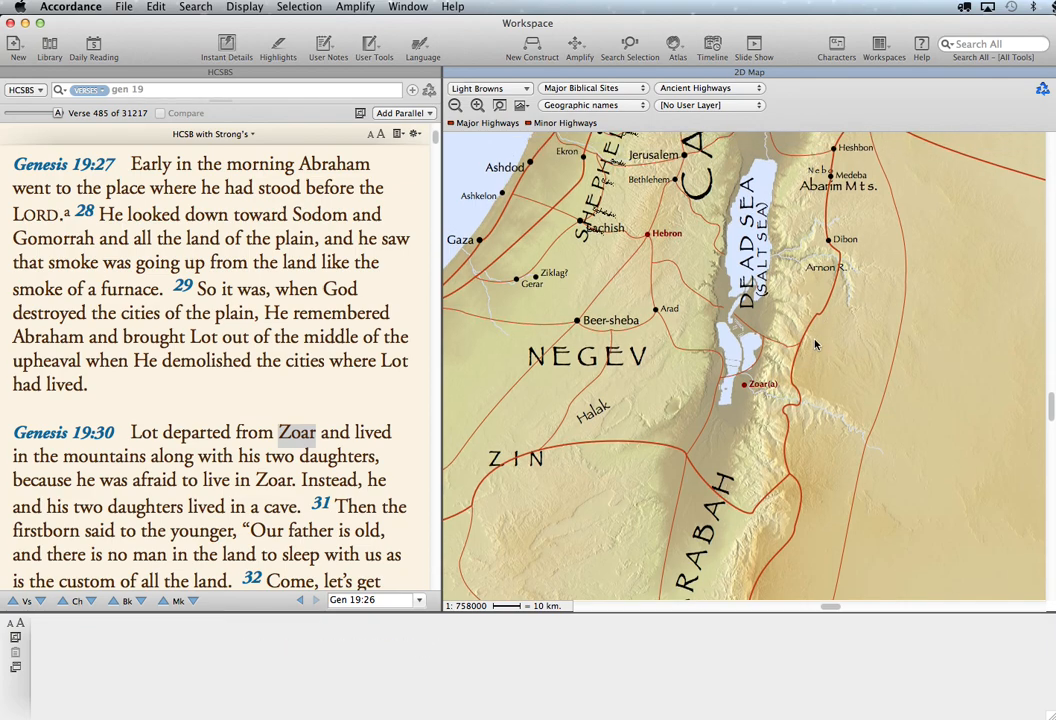
scroll(815, 345, "up", 3)
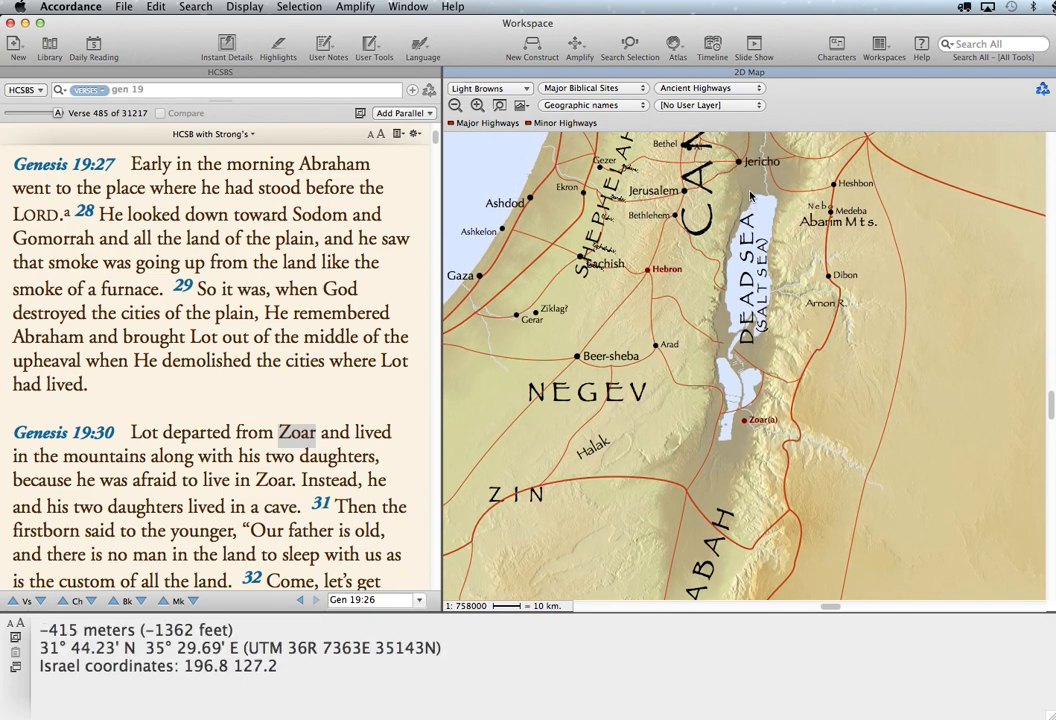
left_click(594, 105)
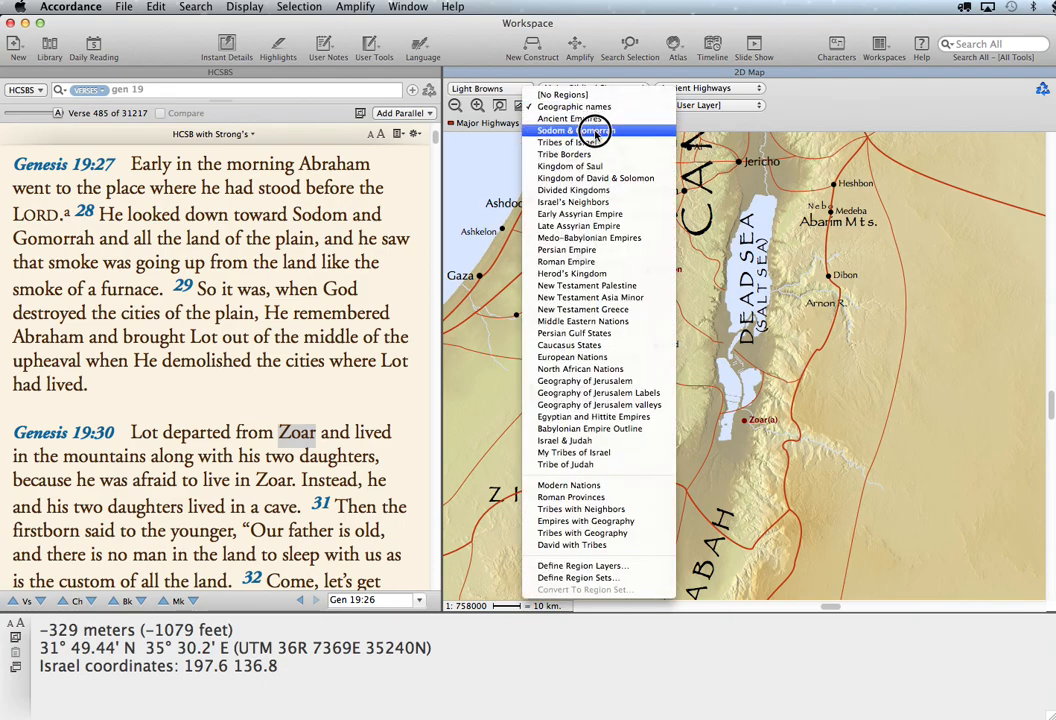
left_click(597, 131)
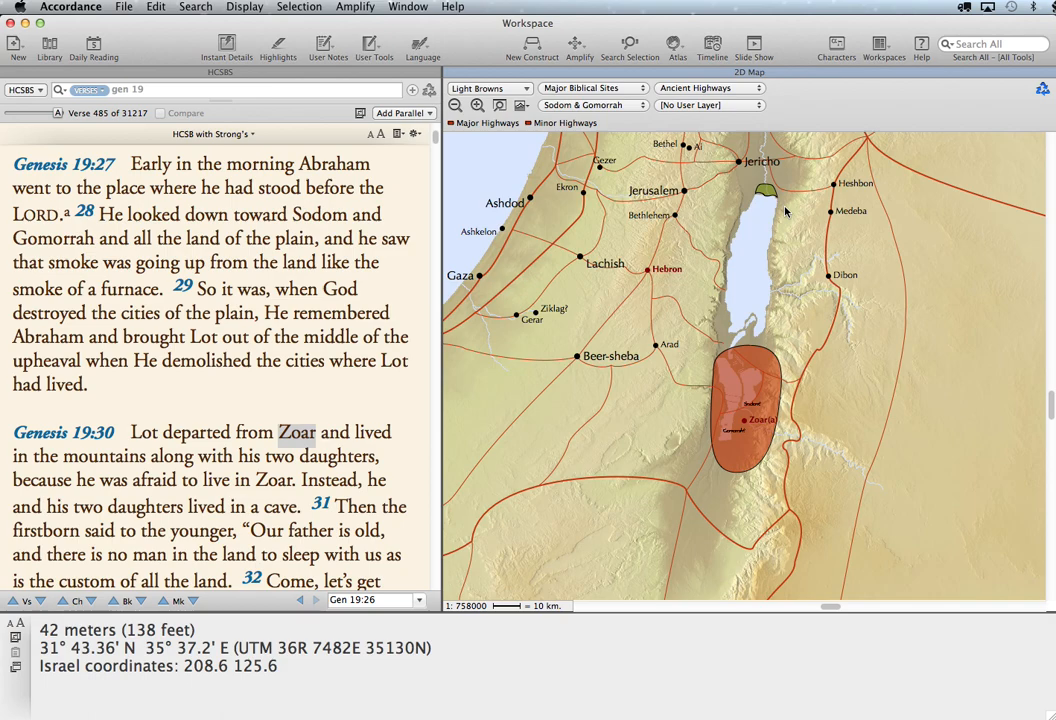
- Examine the suggested Sodom and Gomorrah locations at the northern and southern ends of the Dead Sea up close
left_click_drag(703, 163, 847, 276)
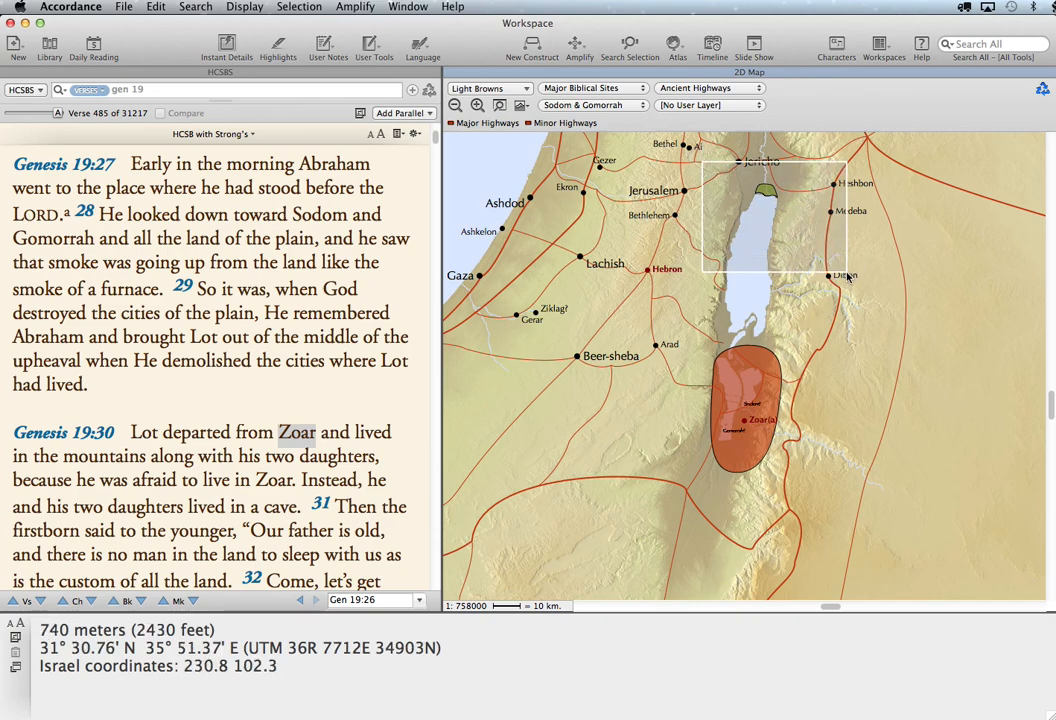
left_click(790, 224)
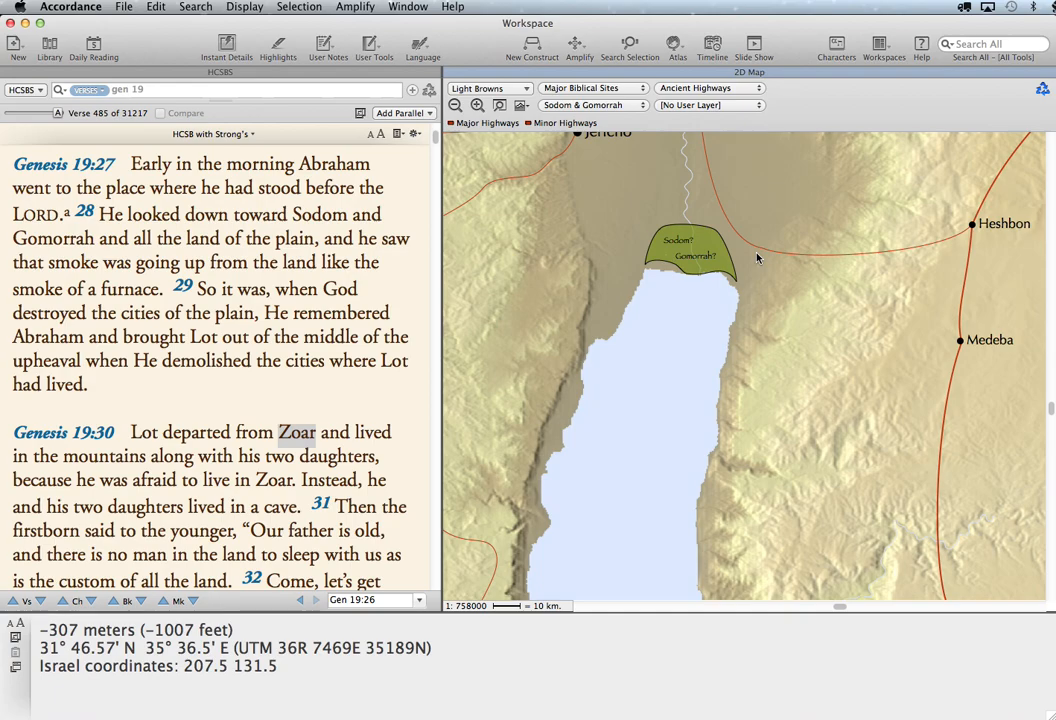
scroll(700, 441, "down", 5)
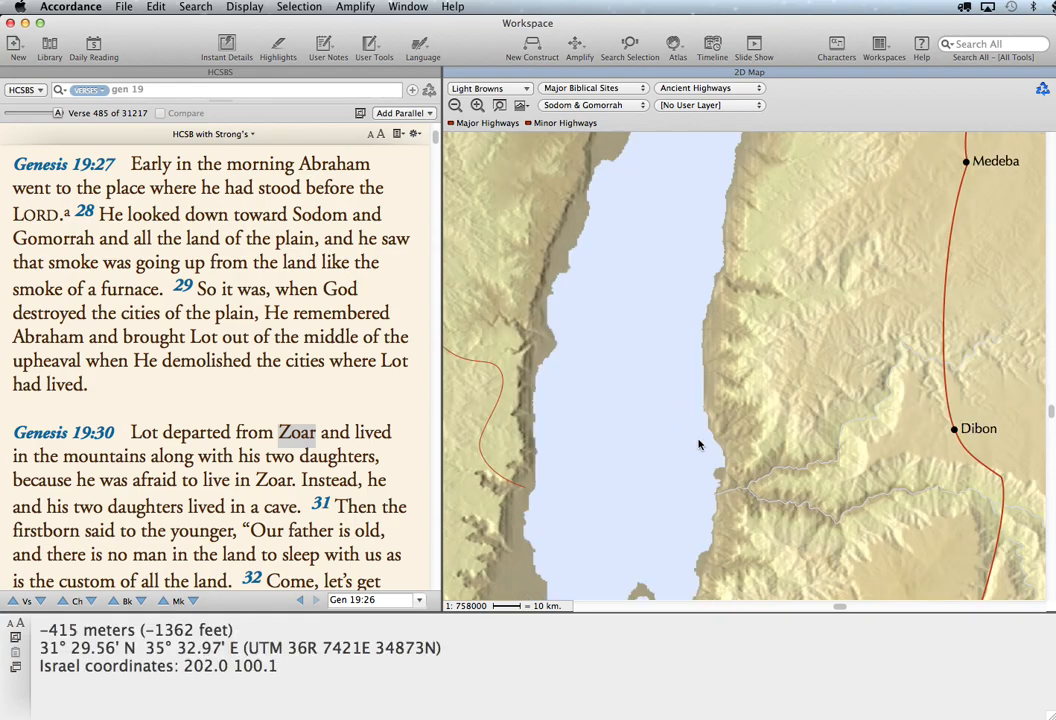
scroll(699, 444, "down", 10)
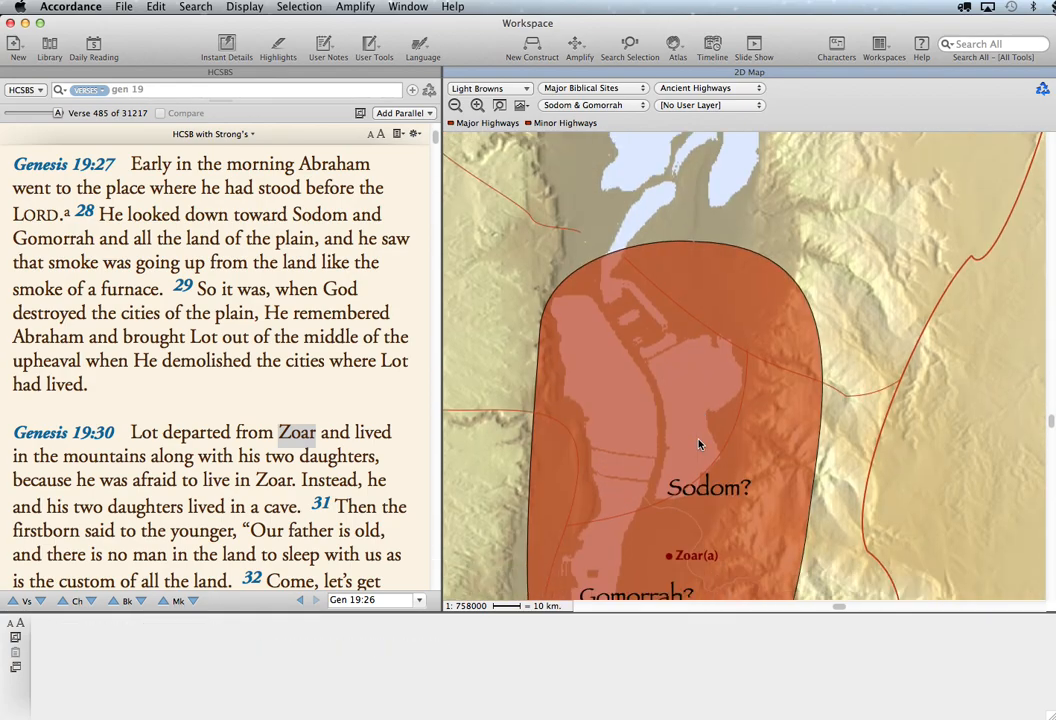
scroll(698, 444, "down", 2)
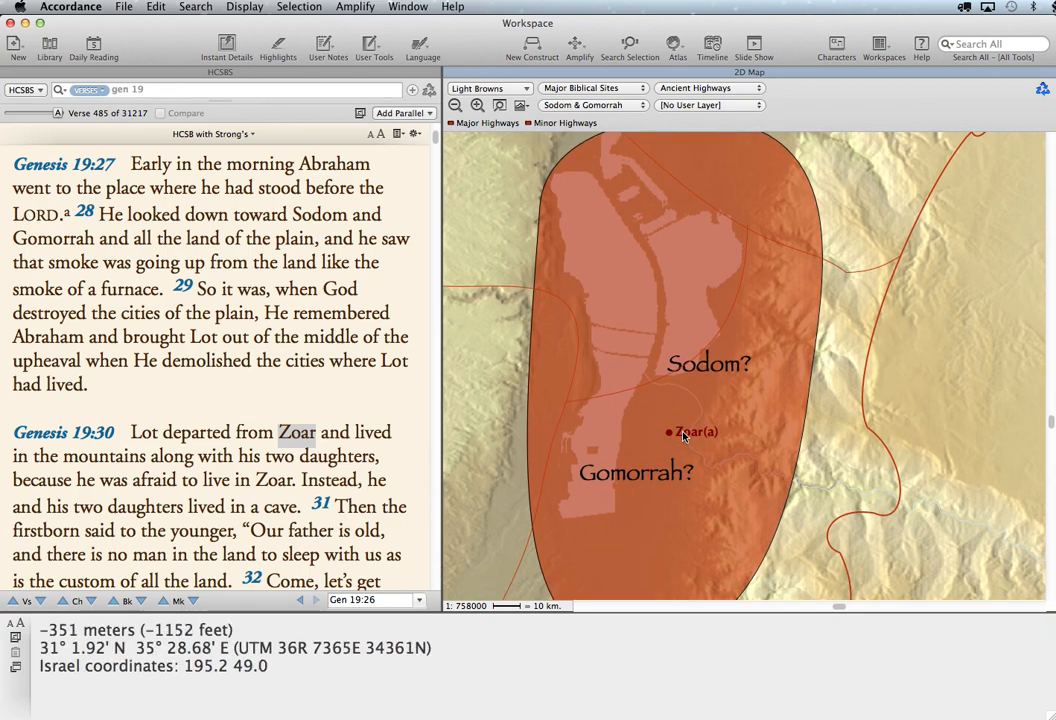
left_click(455, 106)
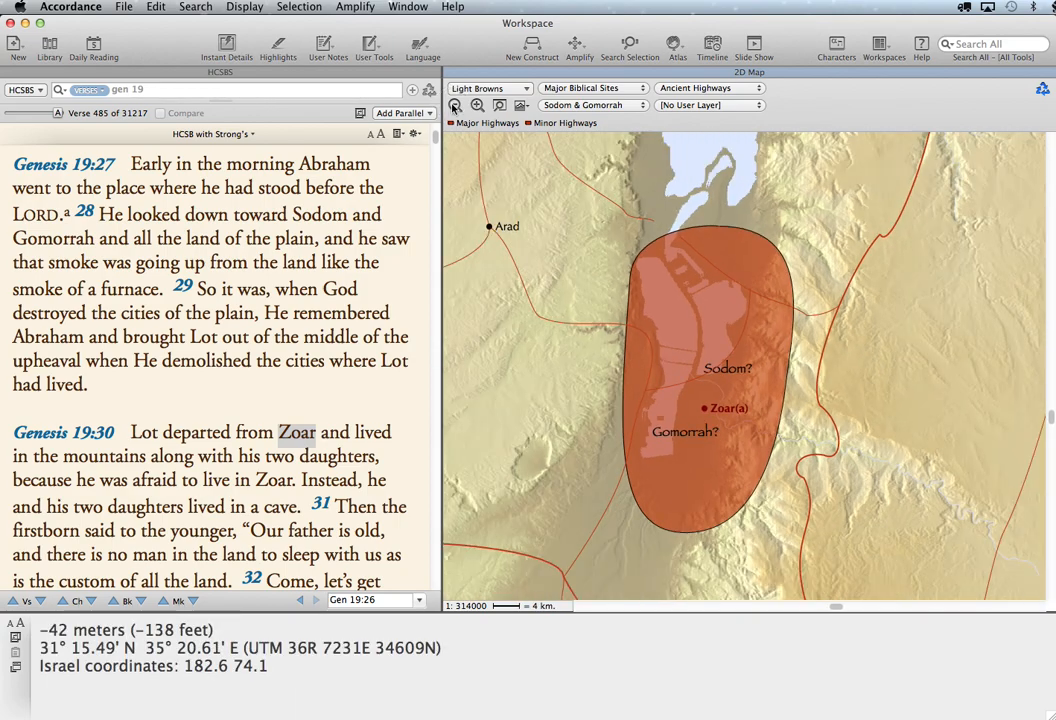
left_click(455, 106)
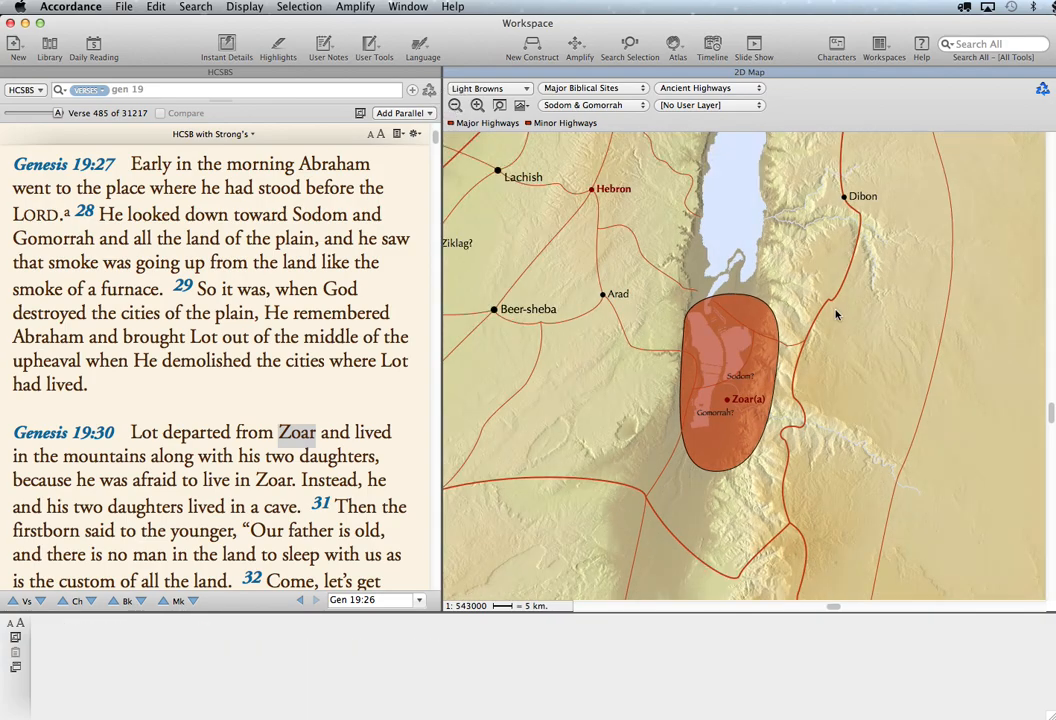
scroll(913, 372, "up", 5)
scroll(913, 372, "up", 1)
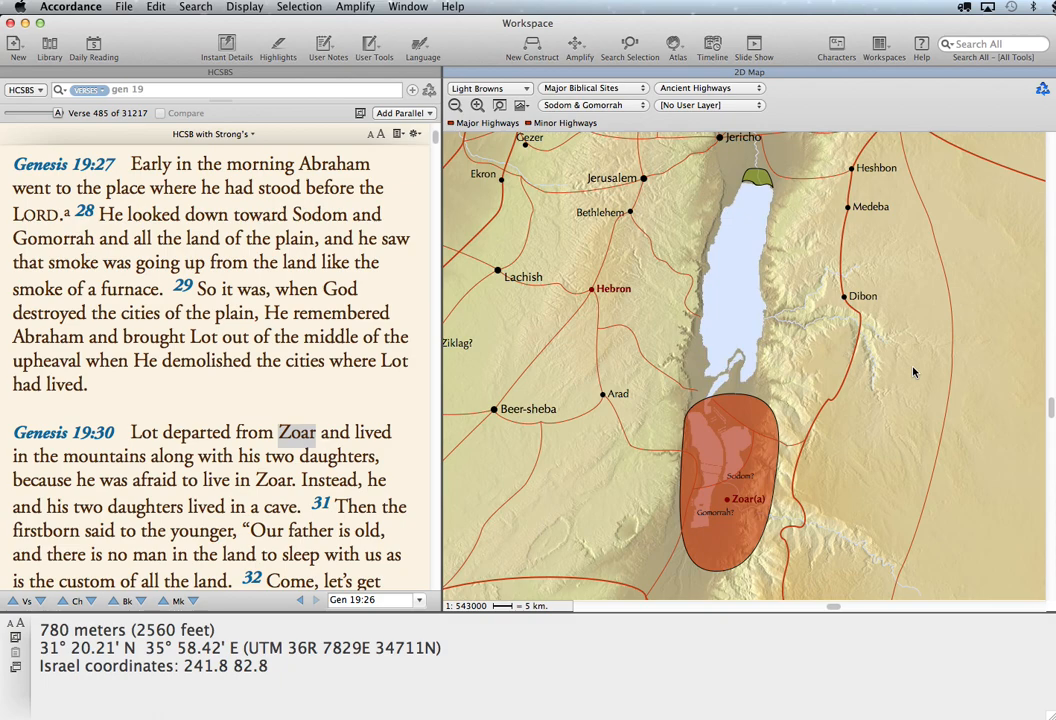
- Switch the map's region layer to Divided Kingdoms and widen the map to include the surrounding kingdoms
left_click(613, 107)
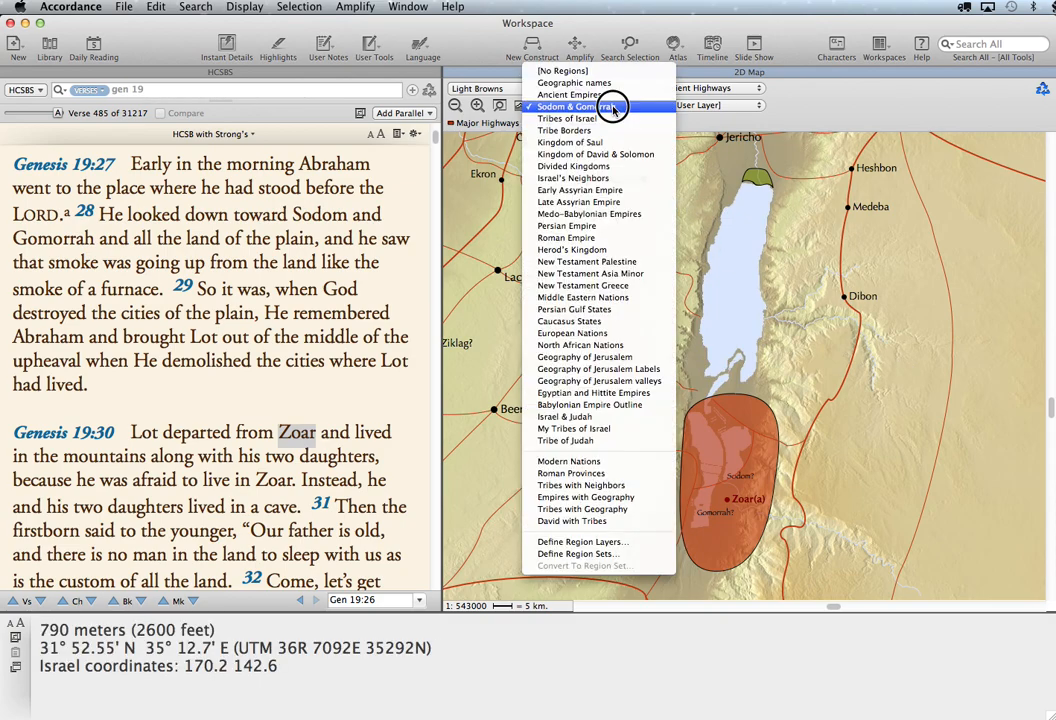
left_click(619, 168)
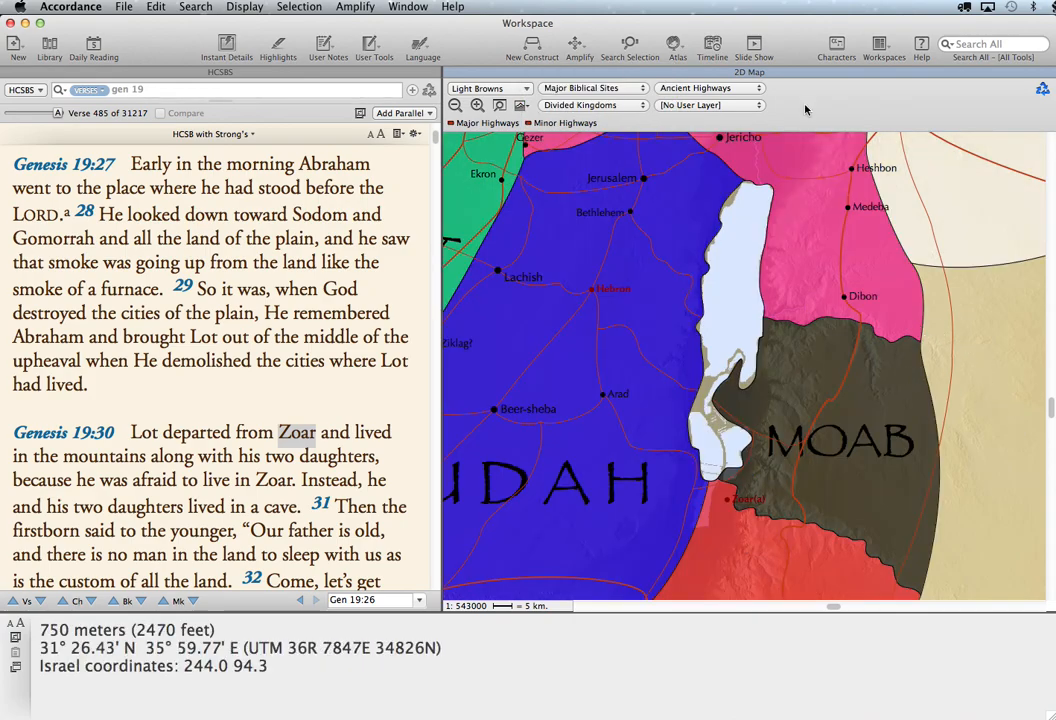
left_click(455, 106)
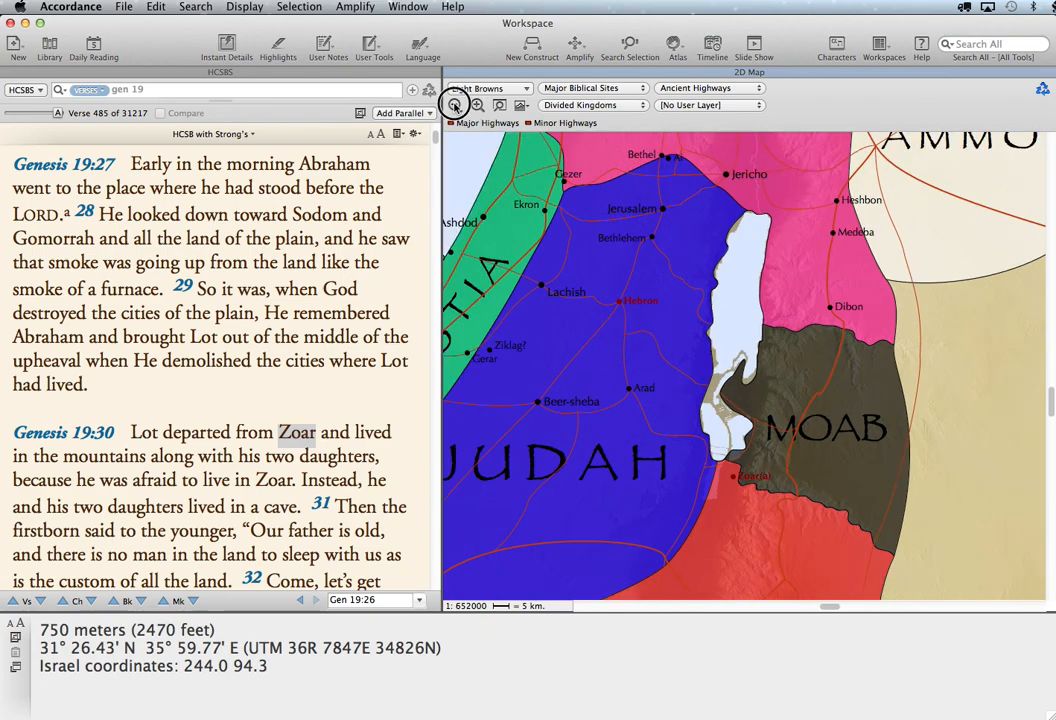
left_click(455, 106)
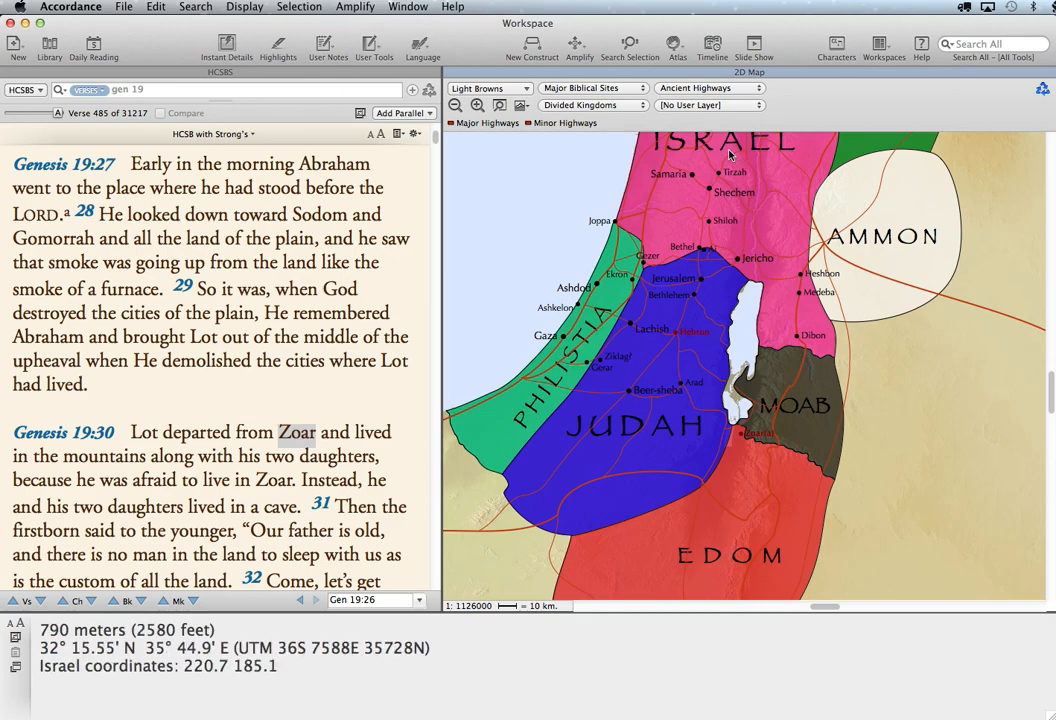
- Create a new region layer in the region layer definitions, based on The Divided Kingdoms region
left_click(594, 106)
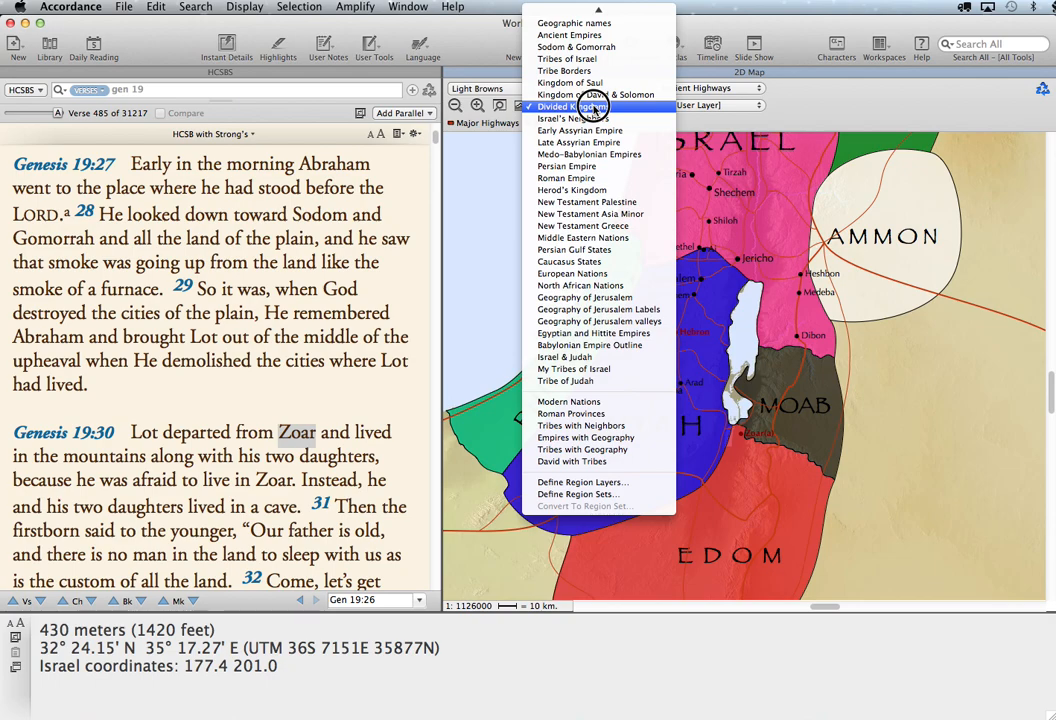
left_click(587, 484)
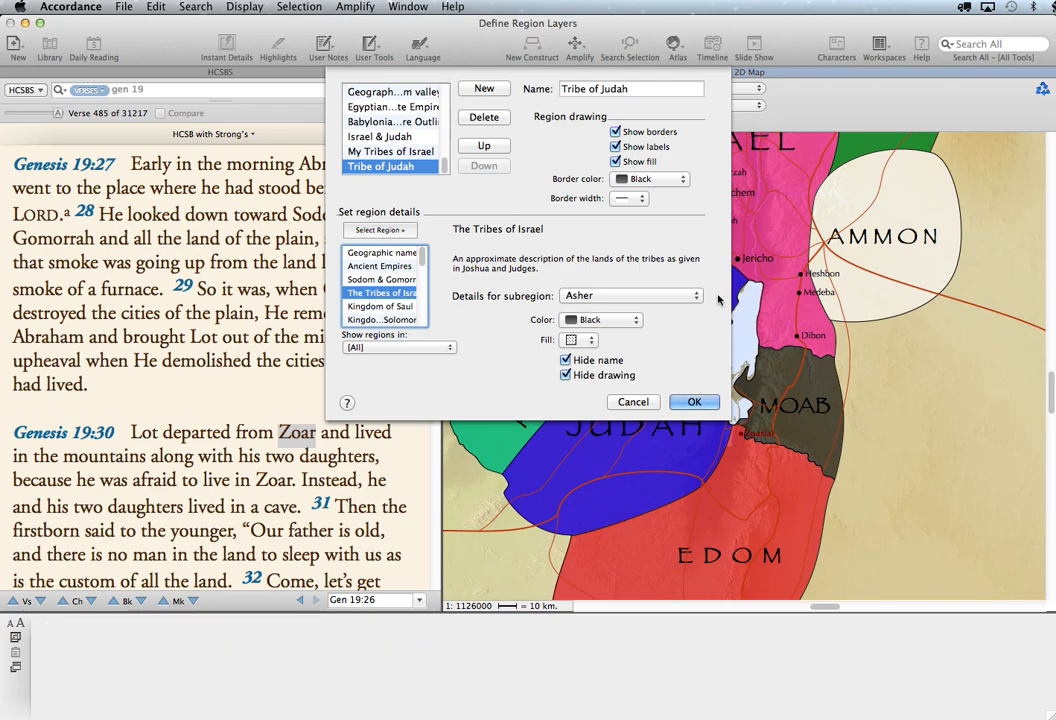
left_click(480, 90)
left_click(645, 90)
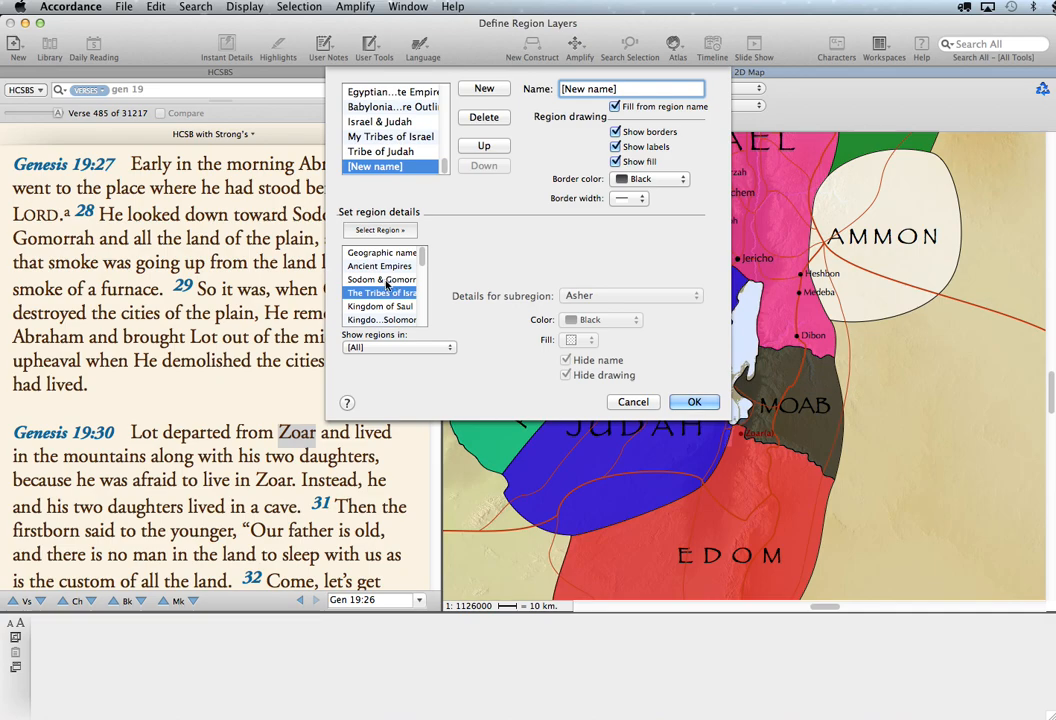
scroll(386, 284, "down", 3)
scroll(386, 284, "up", 3)
scroll(377, 318, "down", 3)
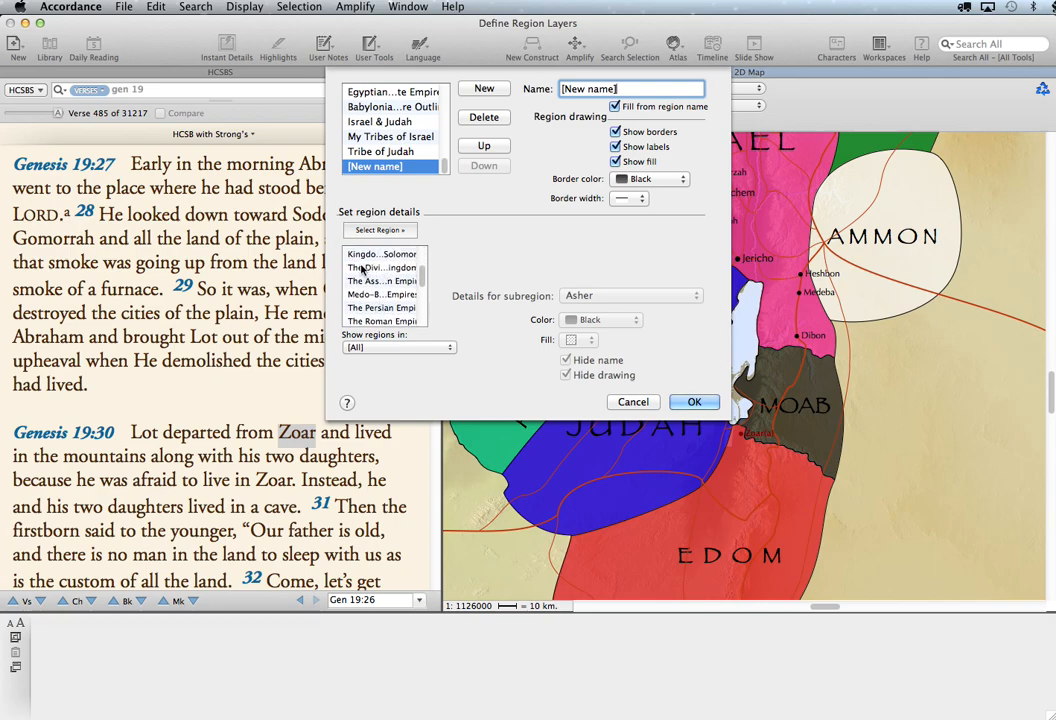
left_click(377, 268)
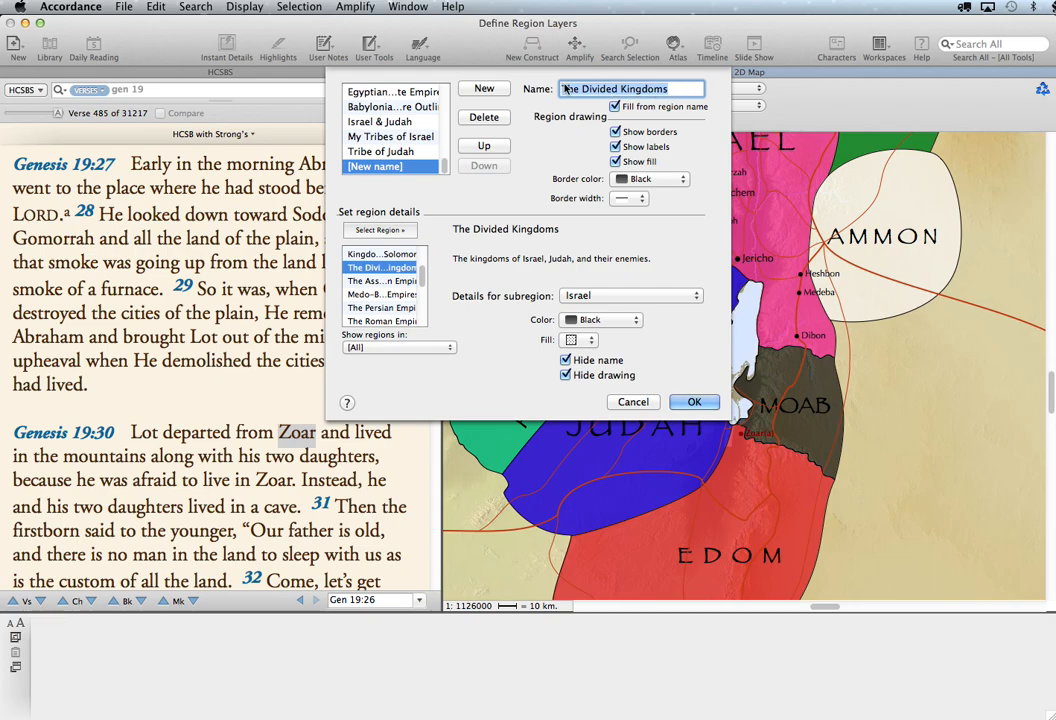
- Turn off filling the name from the region and name the new layer "Moab & Ammon"
left_click(614, 107)
type("Moab ")
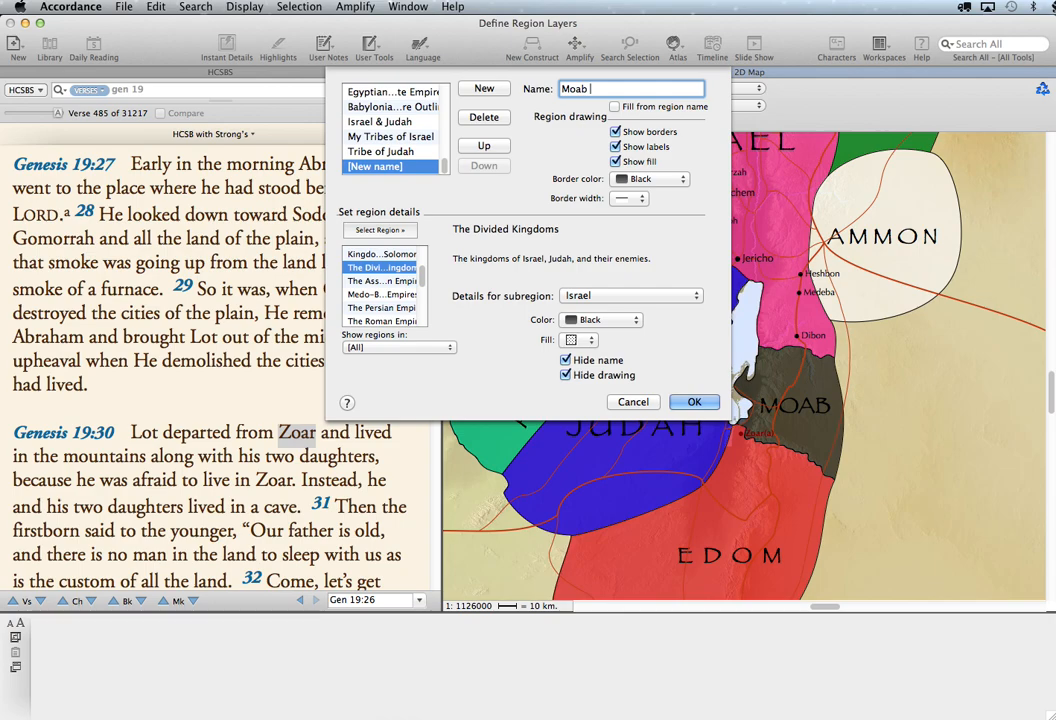
type("& Ammon")
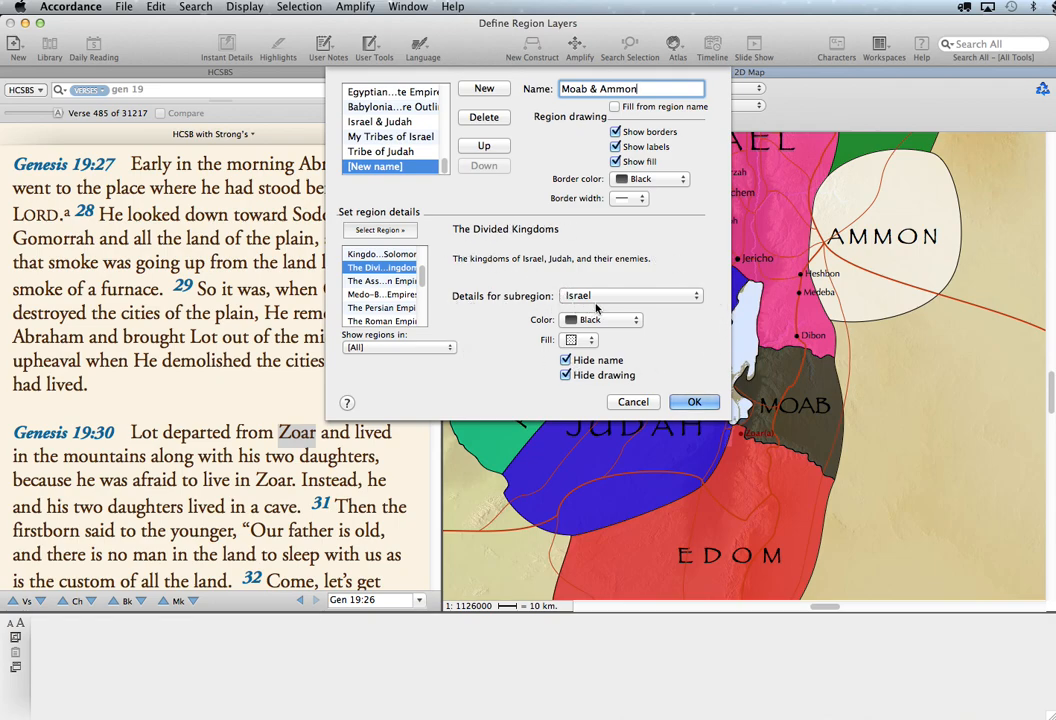
- Leave the Israel subregion hidden and hide the drawing of the Judah subregion in the new layer
left_click(627, 297)
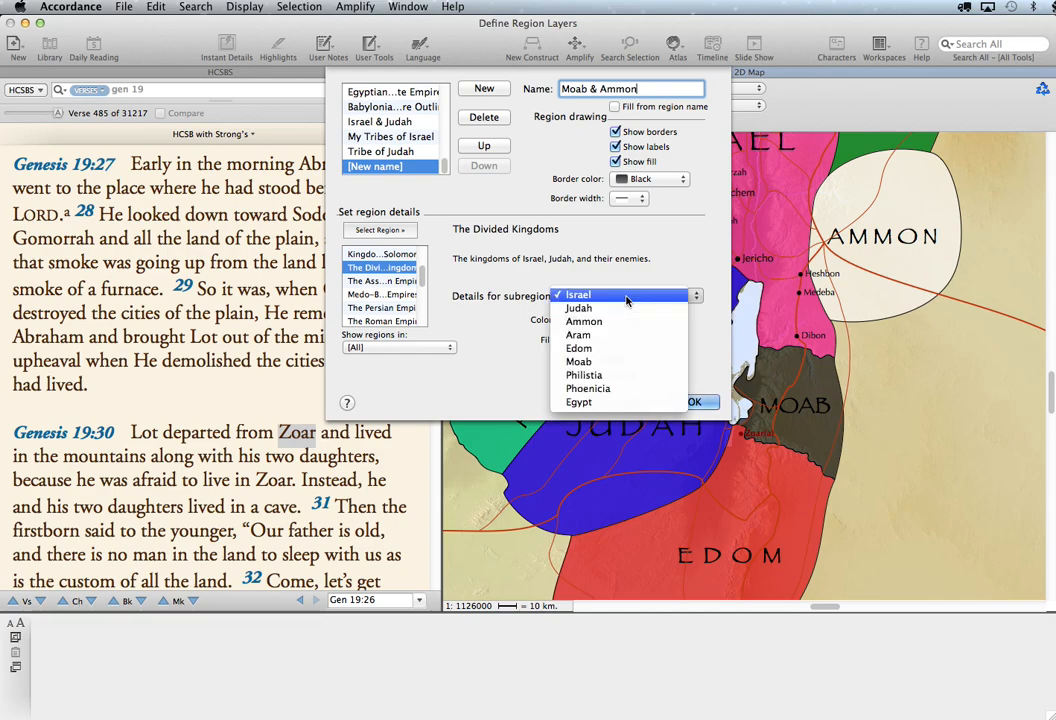
left_click(627, 297)
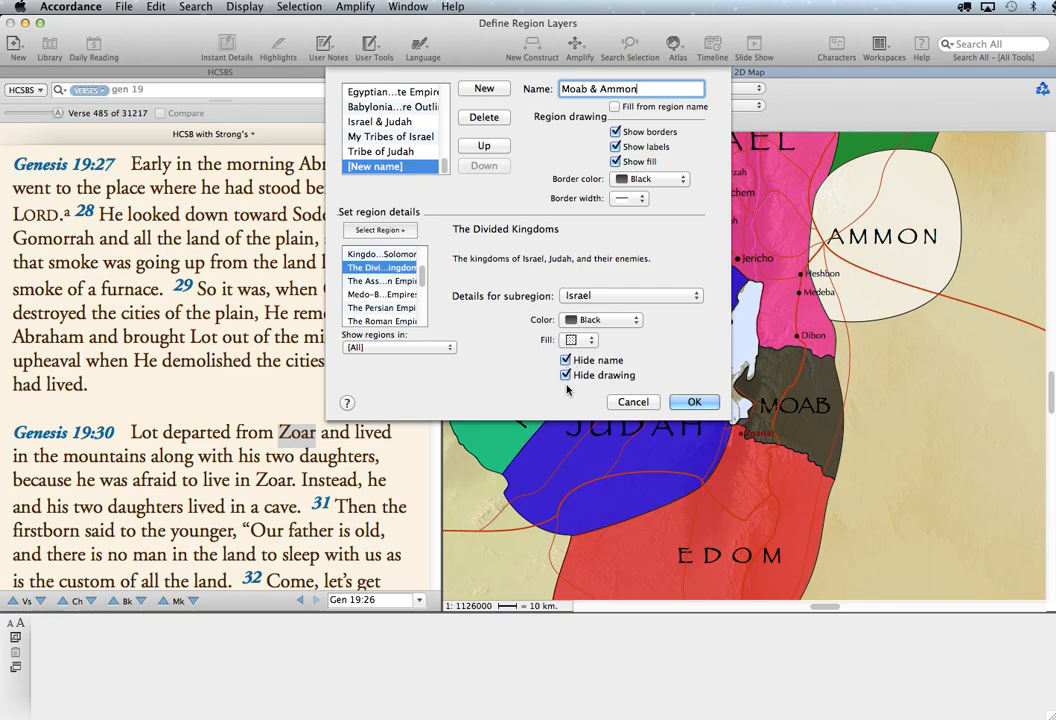
left_click(684, 294)
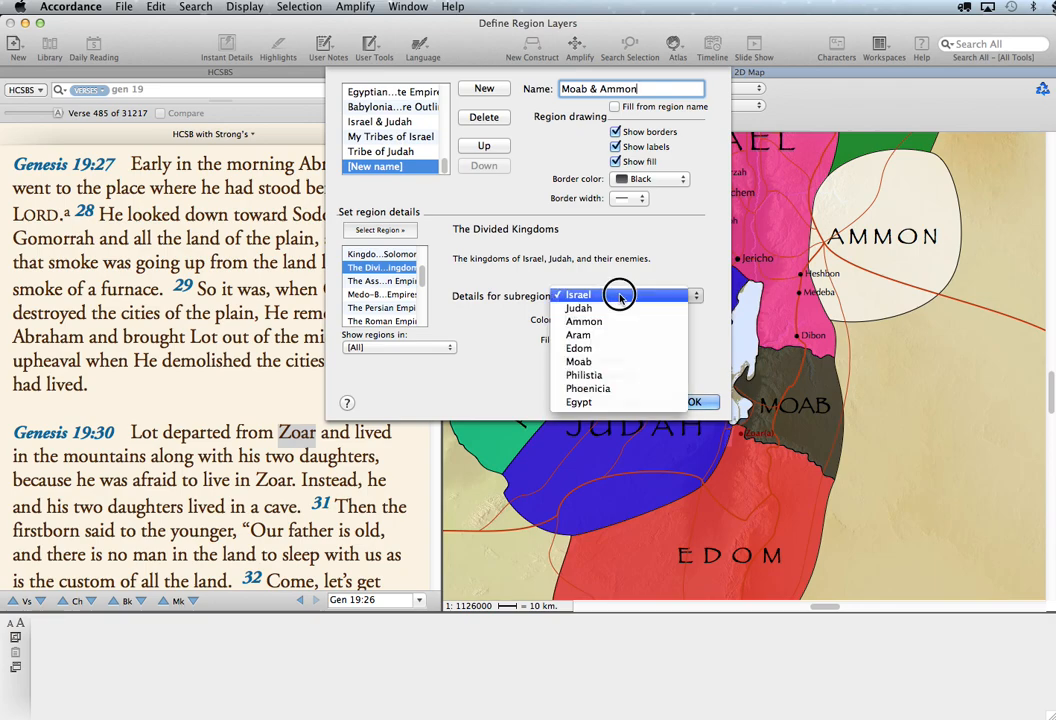
left_click(620, 312)
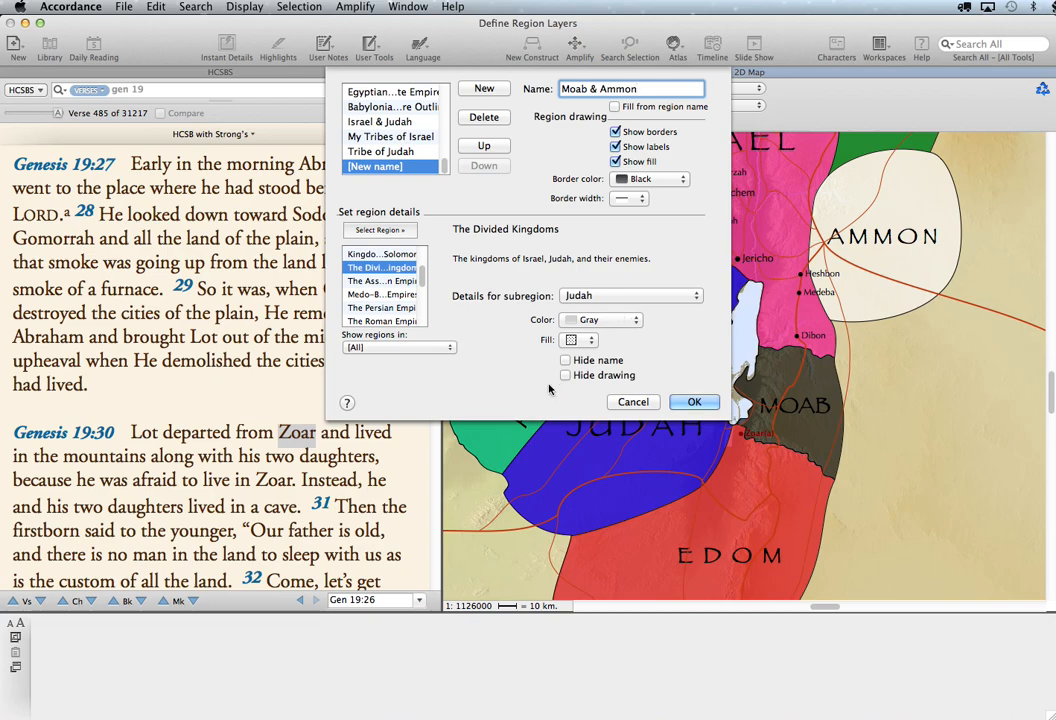
left_click(565, 375)
- Leave the Ammon subregion visible and hide both the name and the drawing of the Aram subregion
left_click(623, 296)
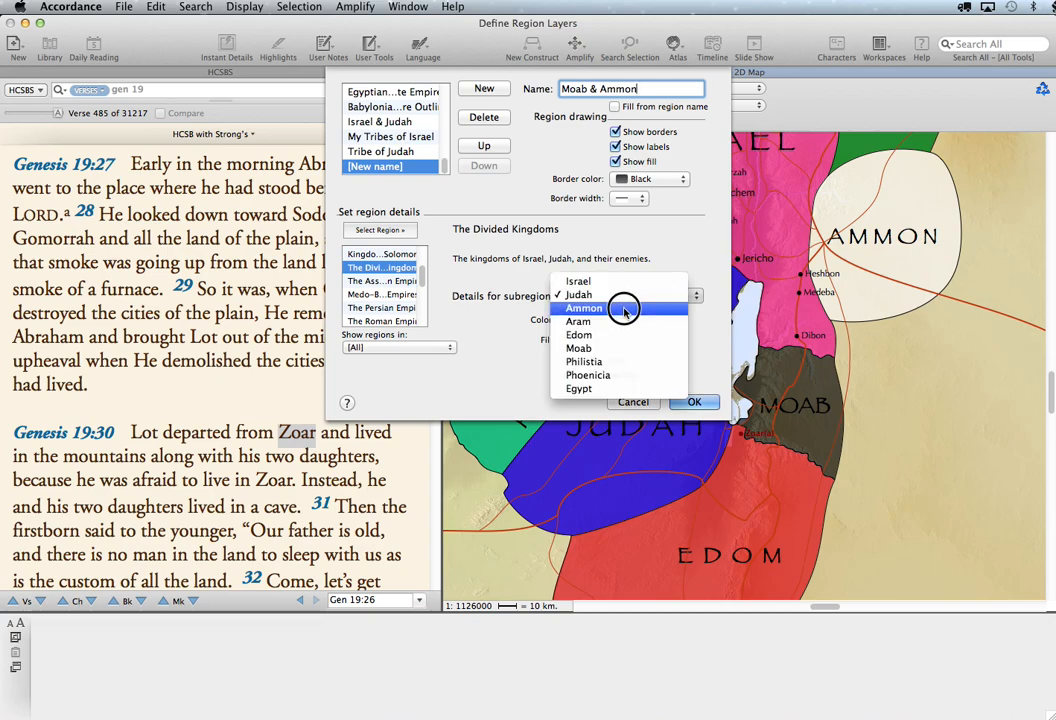
left_click(624, 309)
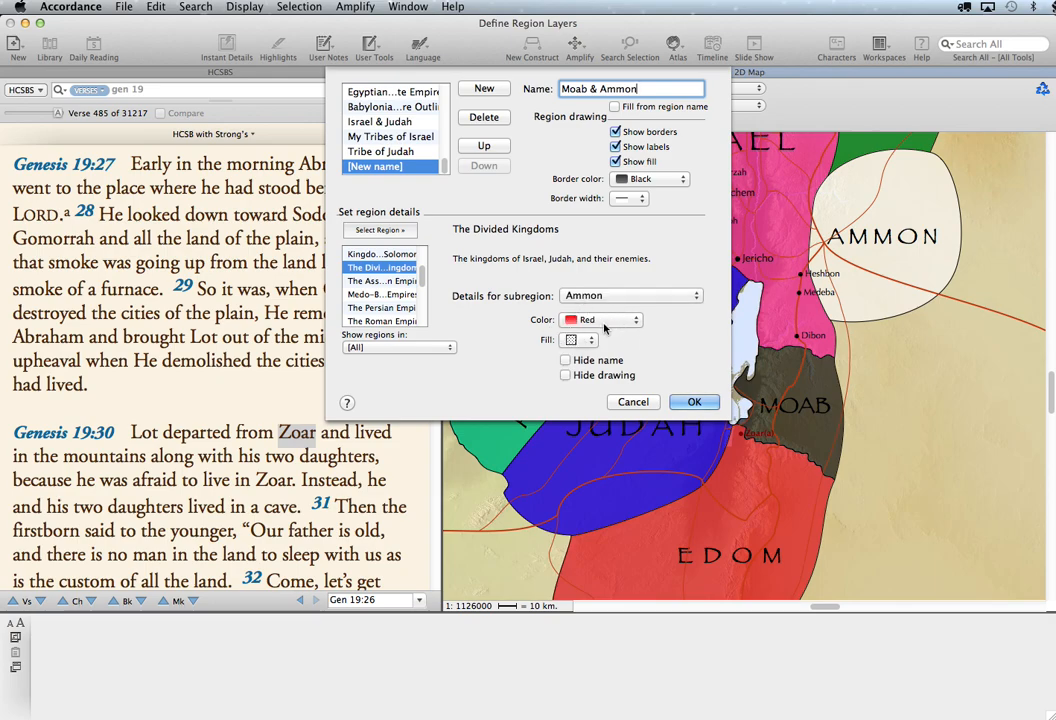
left_click(609, 298)
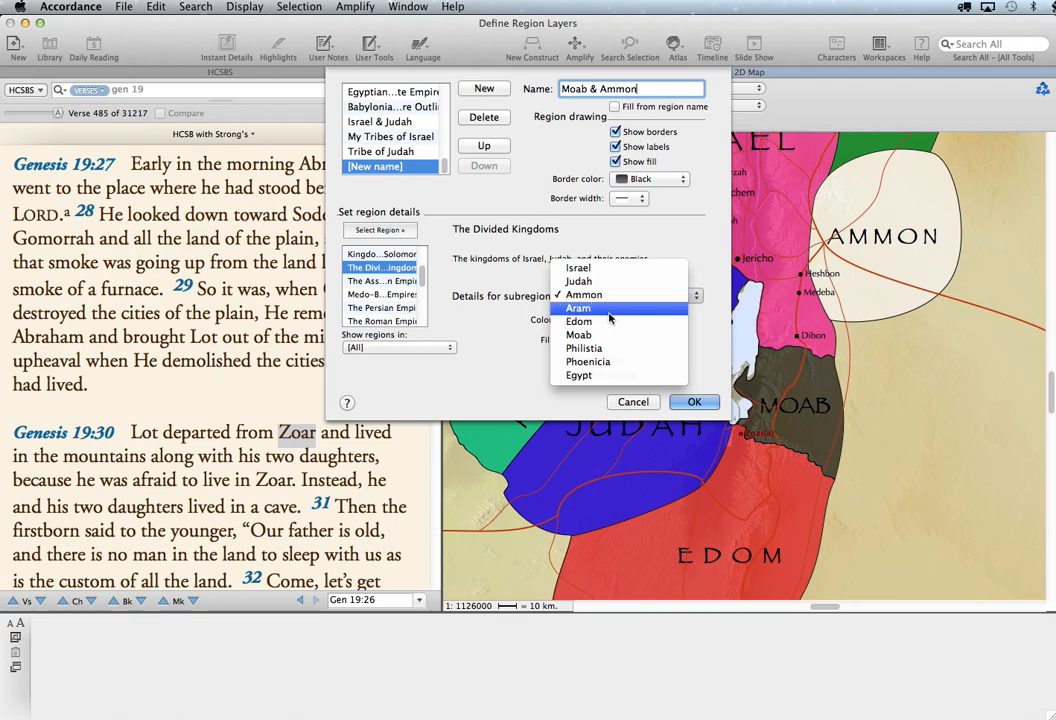
left_click(609, 313)
left_click(583, 365)
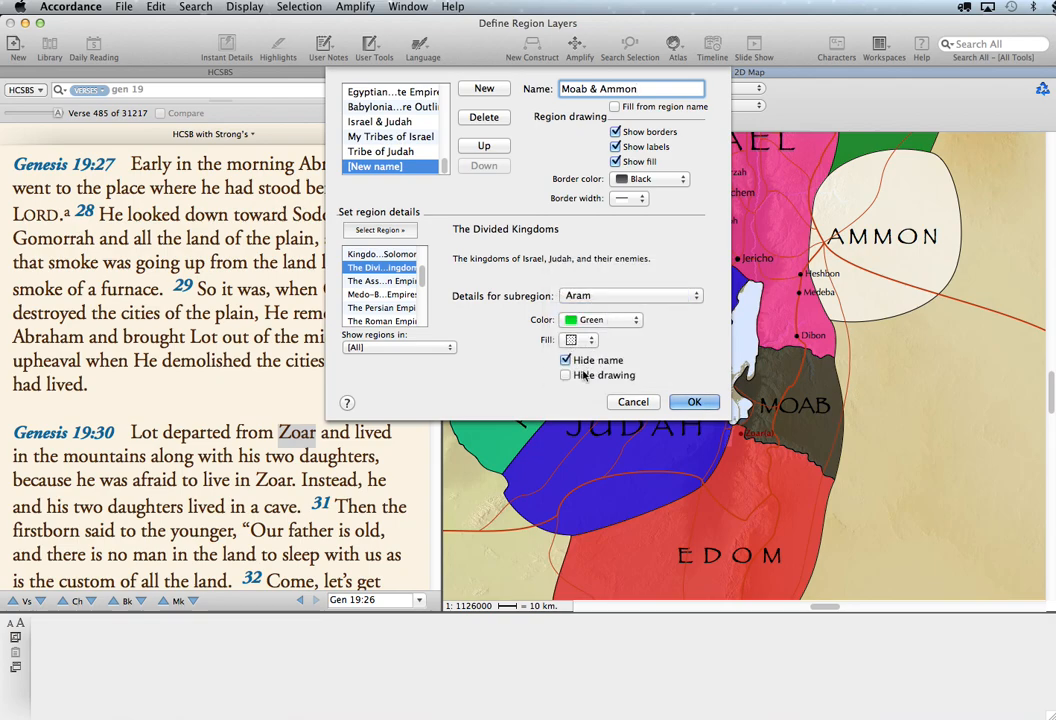
left_click(580, 375)
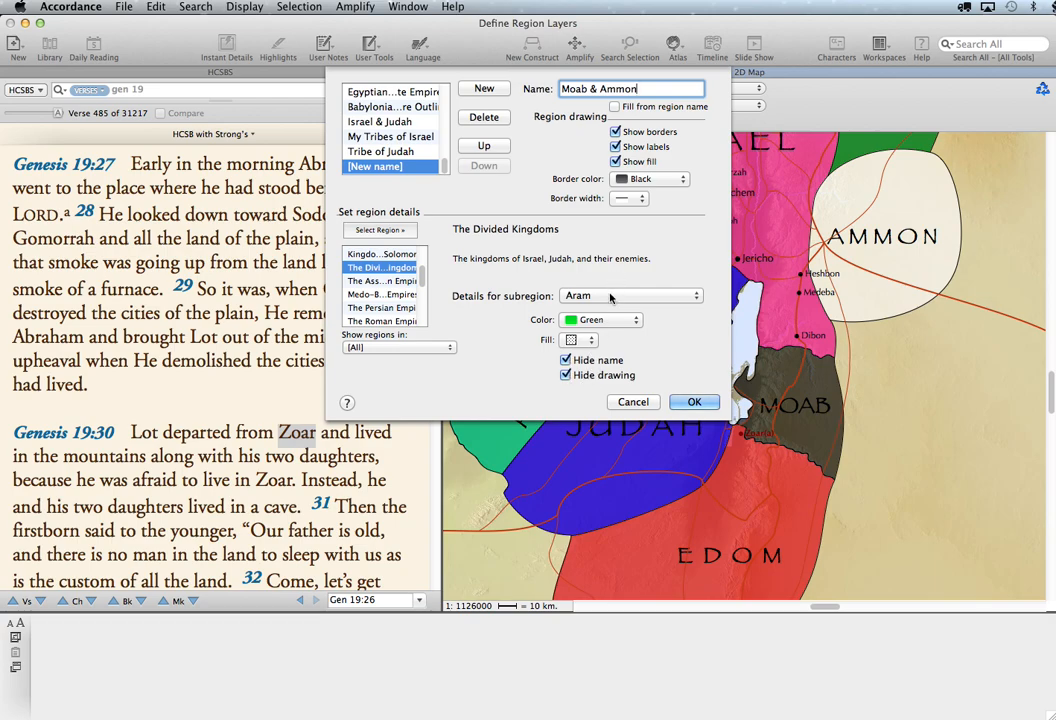
- Hide both the name and the drawing of the Edom subregion in the new layer
left_click(611, 297)
left_click(608, 311)
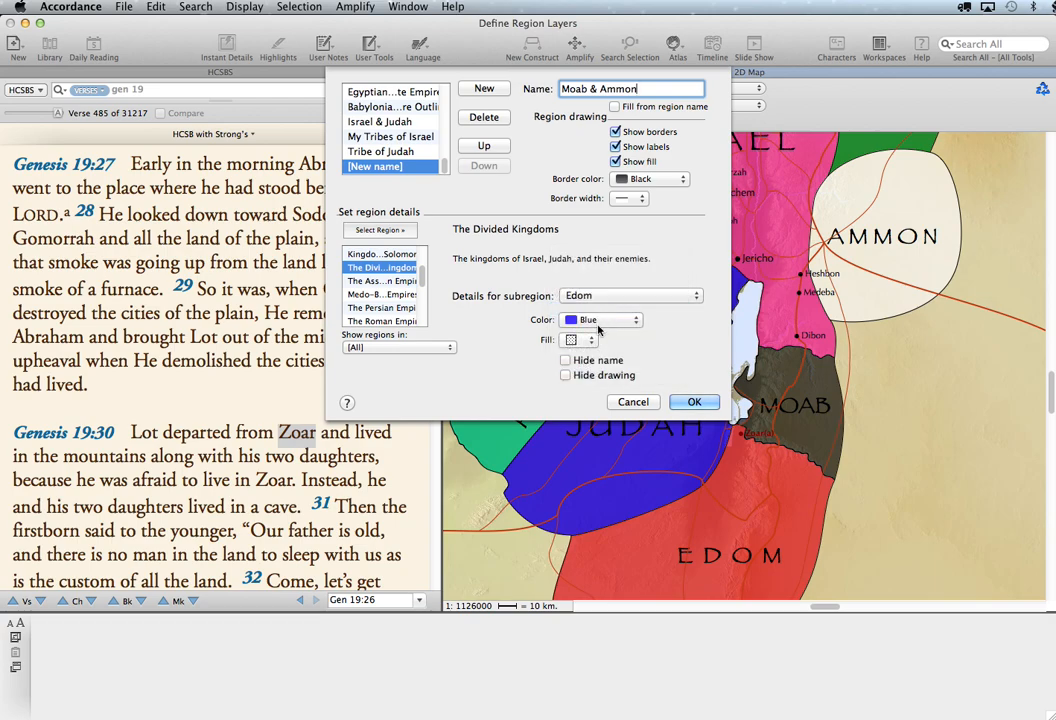
left_click(567, 360)
left_click(567, 375)
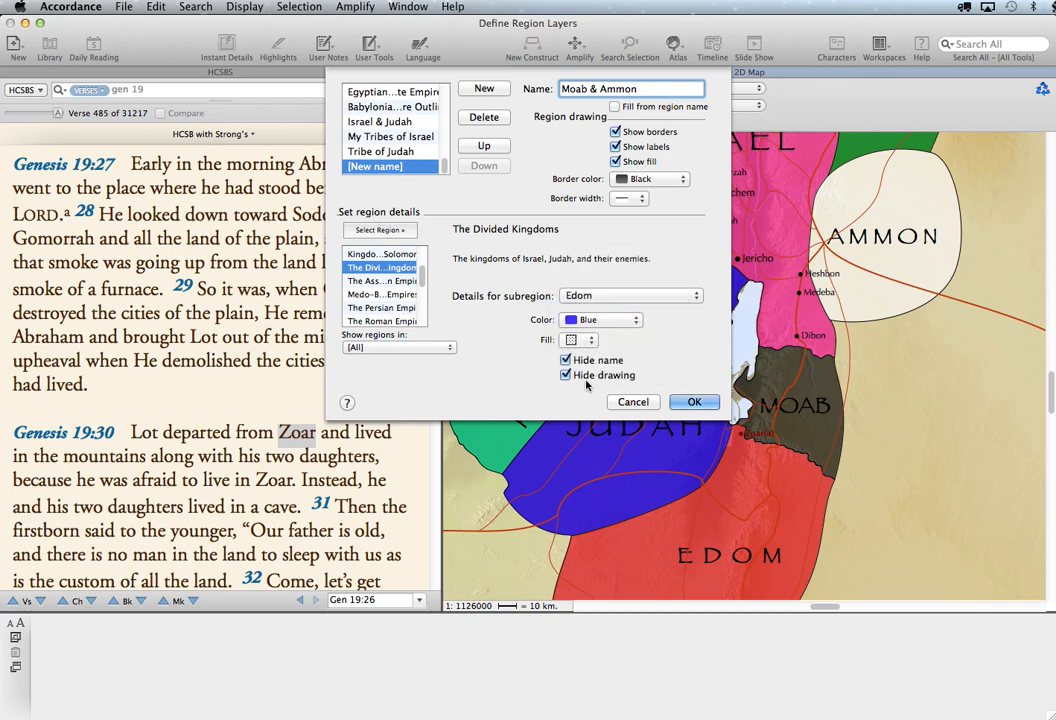
- Leave the Moab subregion visible and hide both the name and the drawing of the Philistia subregion
left_click(626, 298)
left_click(624, 309)
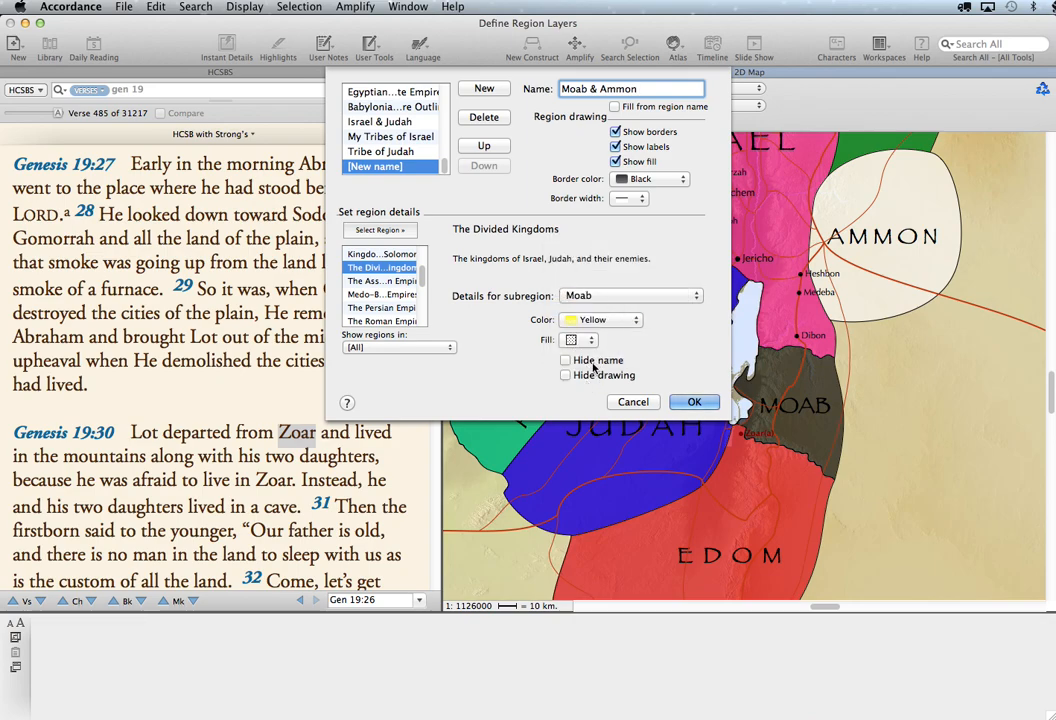
left_click(601, 296)
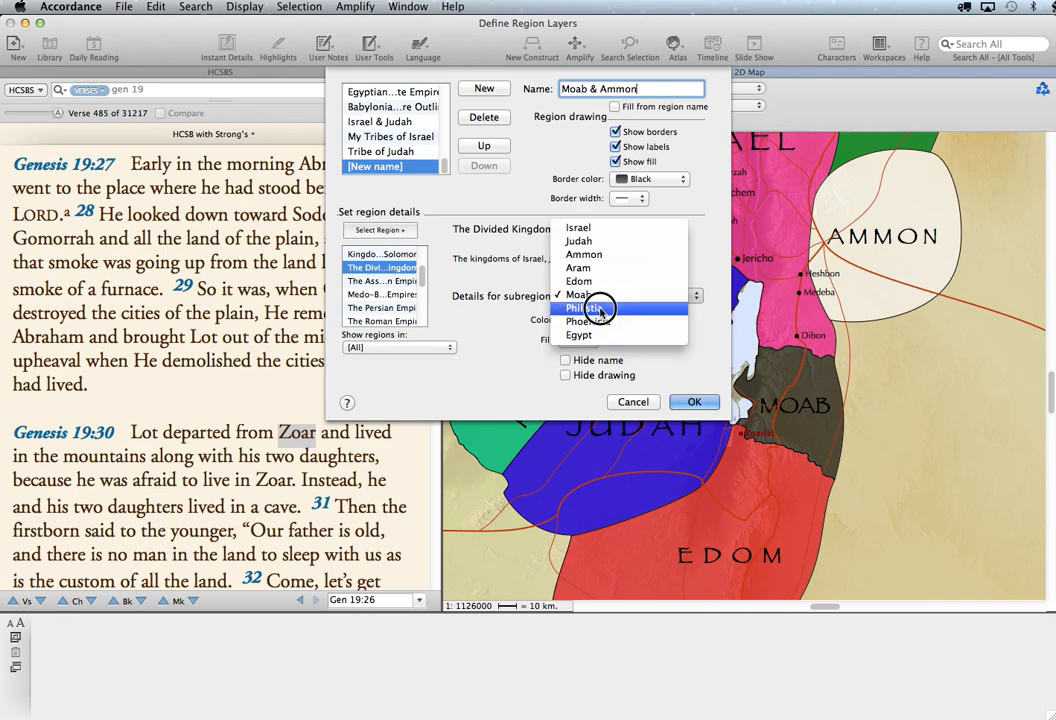
left_click(606, 311)
left_click(566, 360)
left_click(566, 375)
- Hide both the name and the drawing of the Phoenicia subregion, keeping its color Brown
left_click(612, 295)
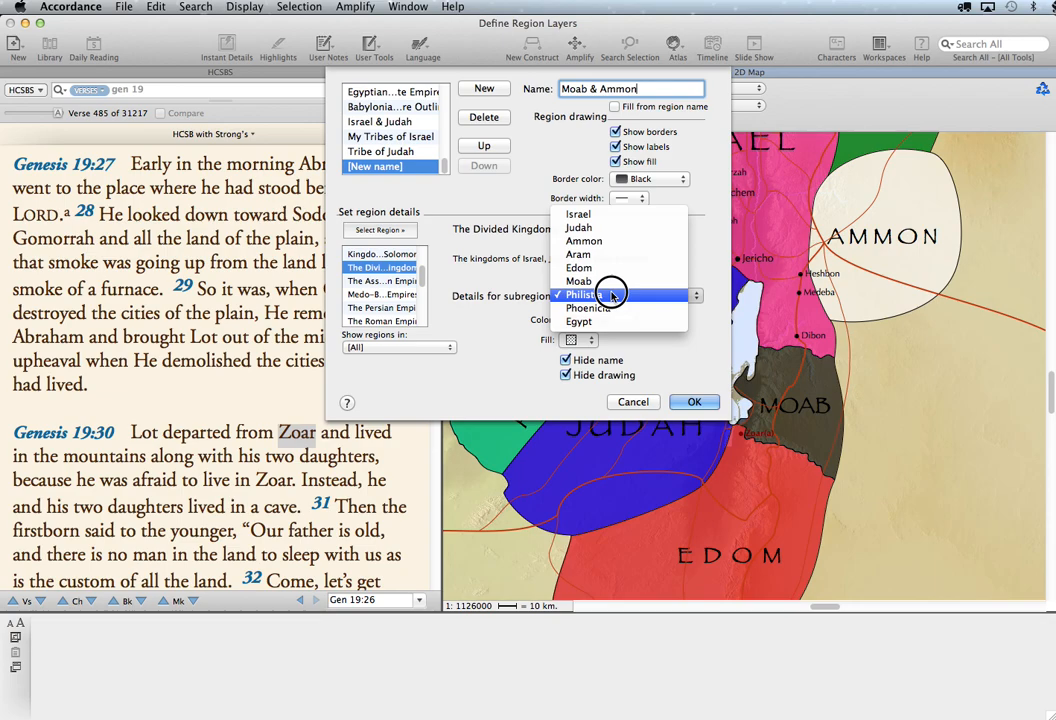
left_click(610, 309)
left_click(566, 360)
left_click(566, 375)
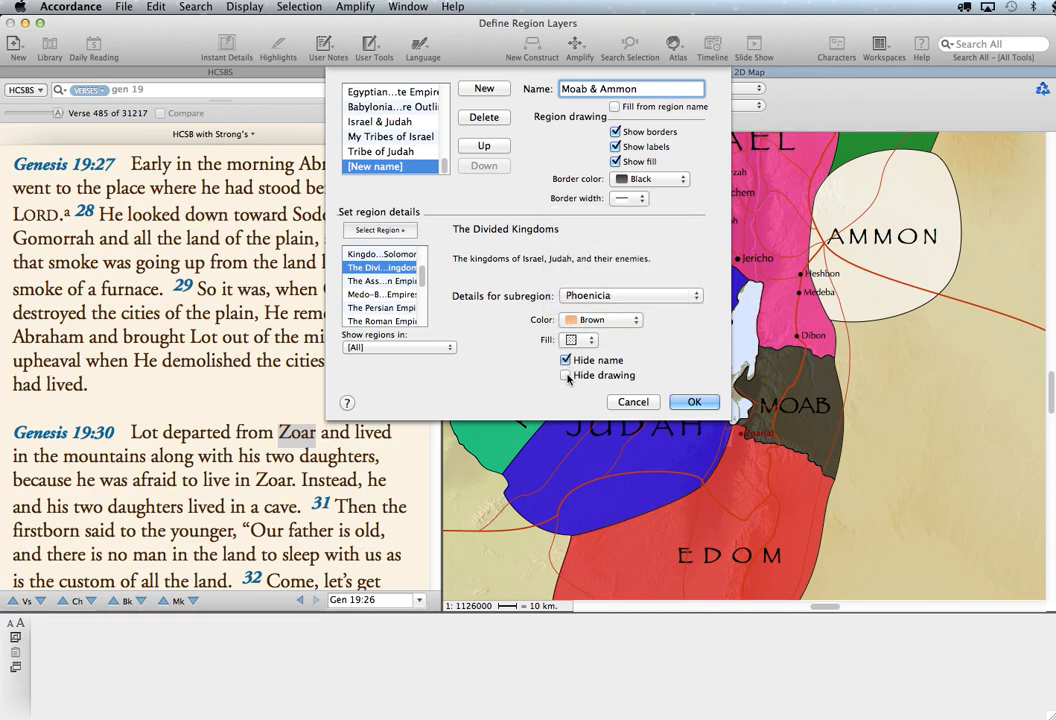
left_click(608, 318)
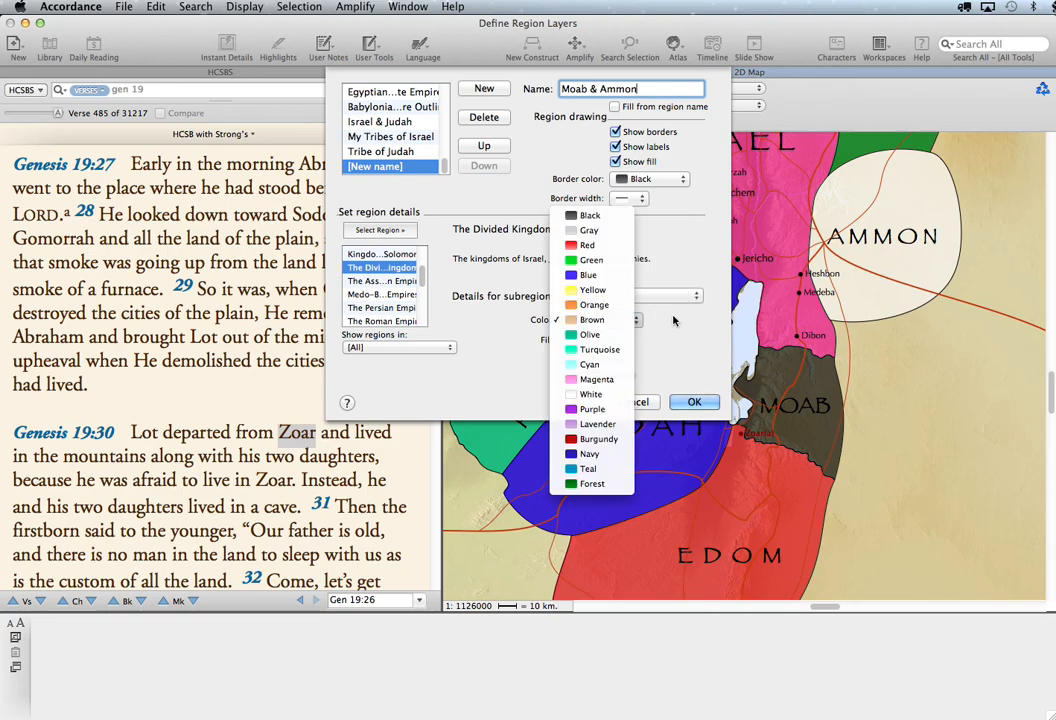
left_click(674, 319)
- Hide the name of the Egypt subregion and save the Moab & Ammon layer definition
left_click(638, 298)
left_click(630, 316)
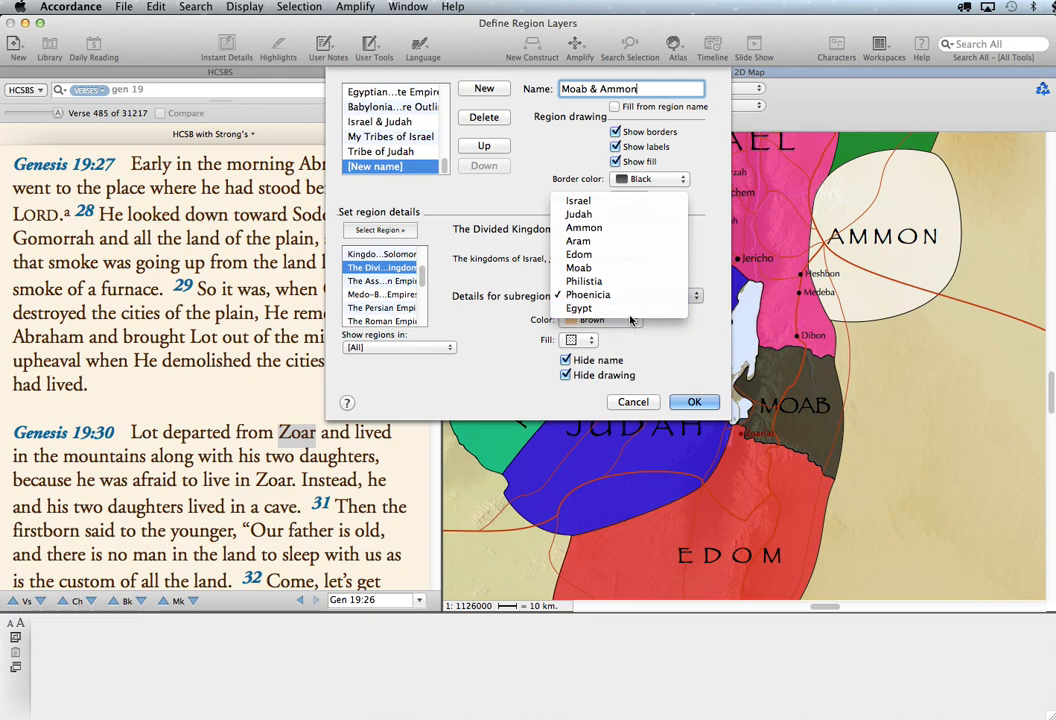
left_click(580, 308)
left_click(566, 361)
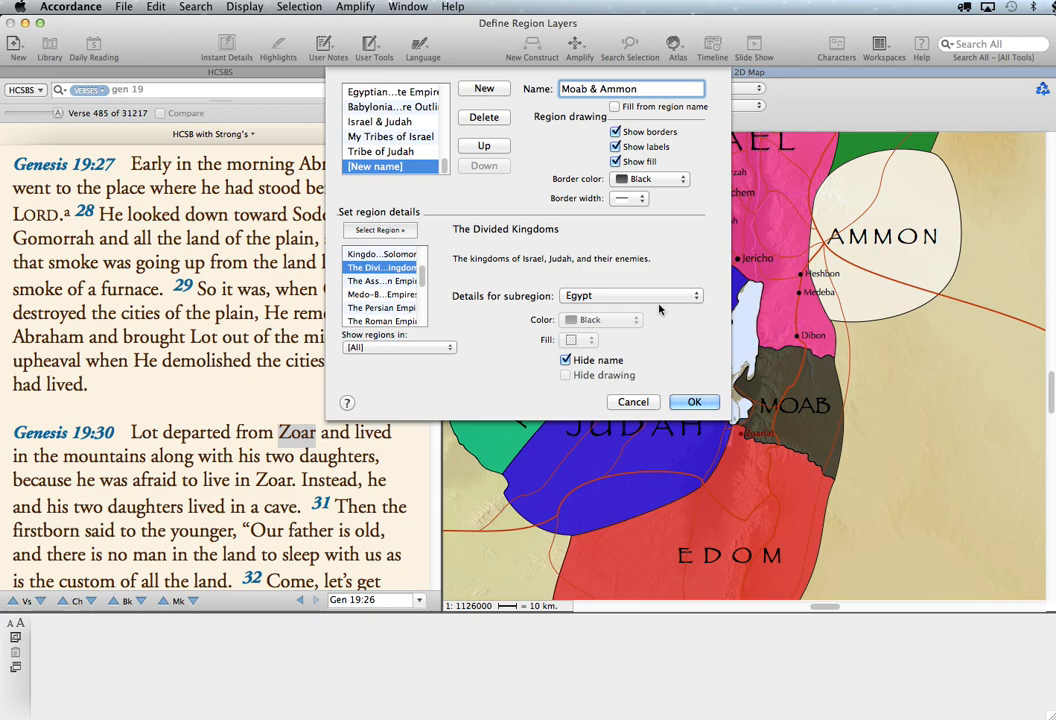
left_click(690, 402)
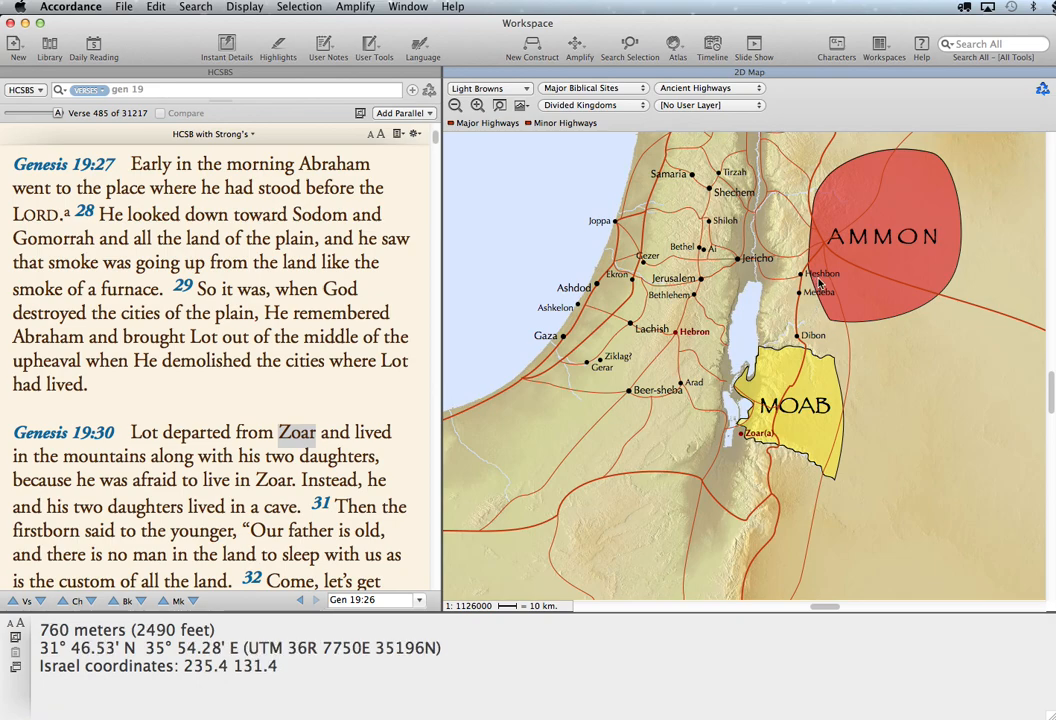
- Switch the map's region layer to Sodom & Gomorrah
left_click(584, 106)
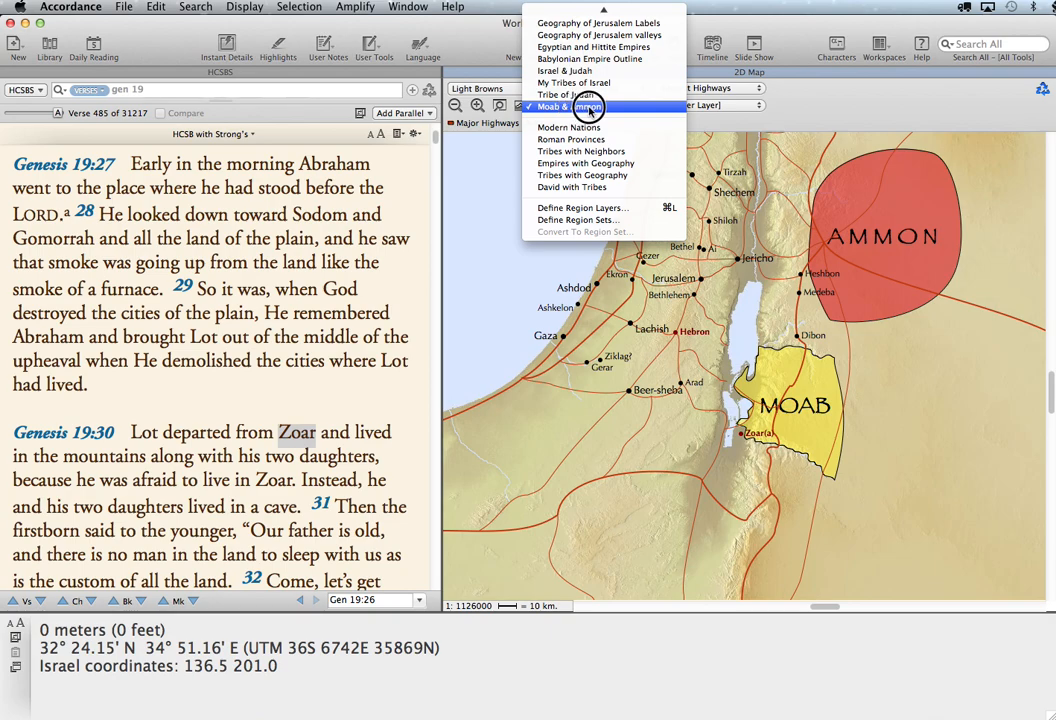
mouse_move(603, 8)
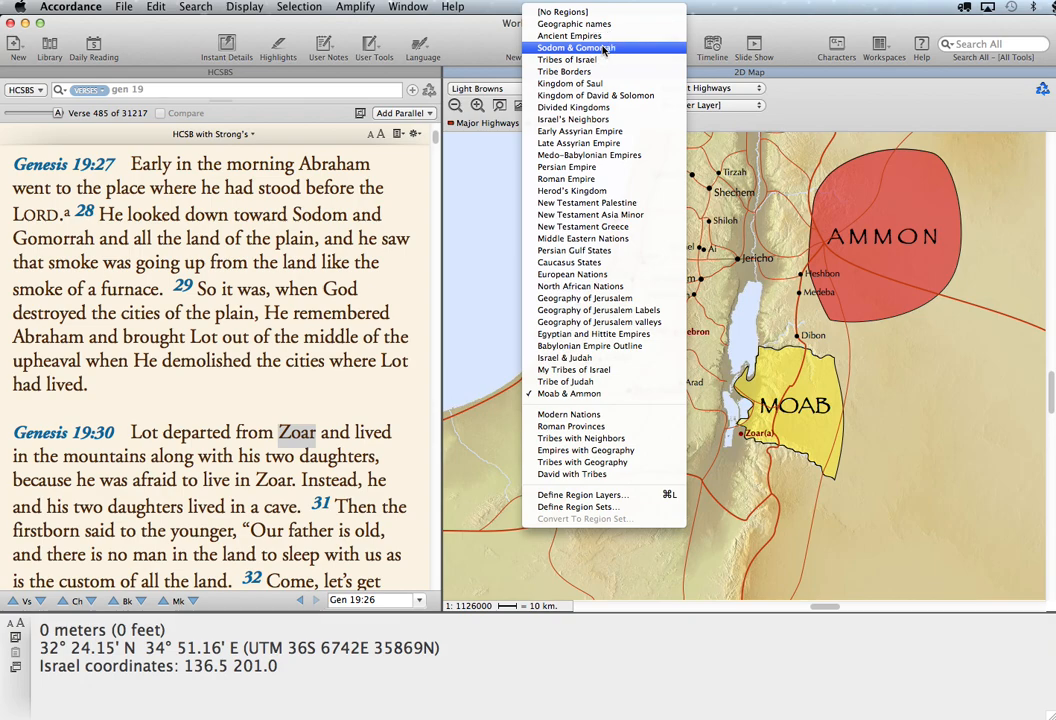
left_click(603, 48)
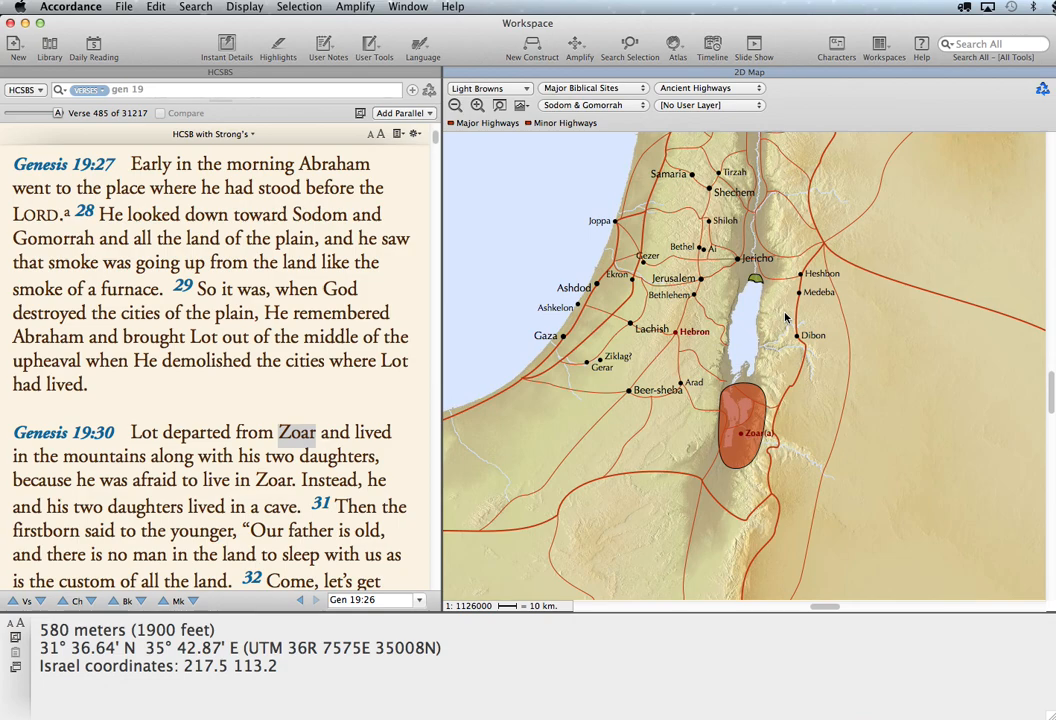
- Add the Moab & Ammon layer to the map so it is displayed together with Sodom & Gomorrah
left_click(612, 107)
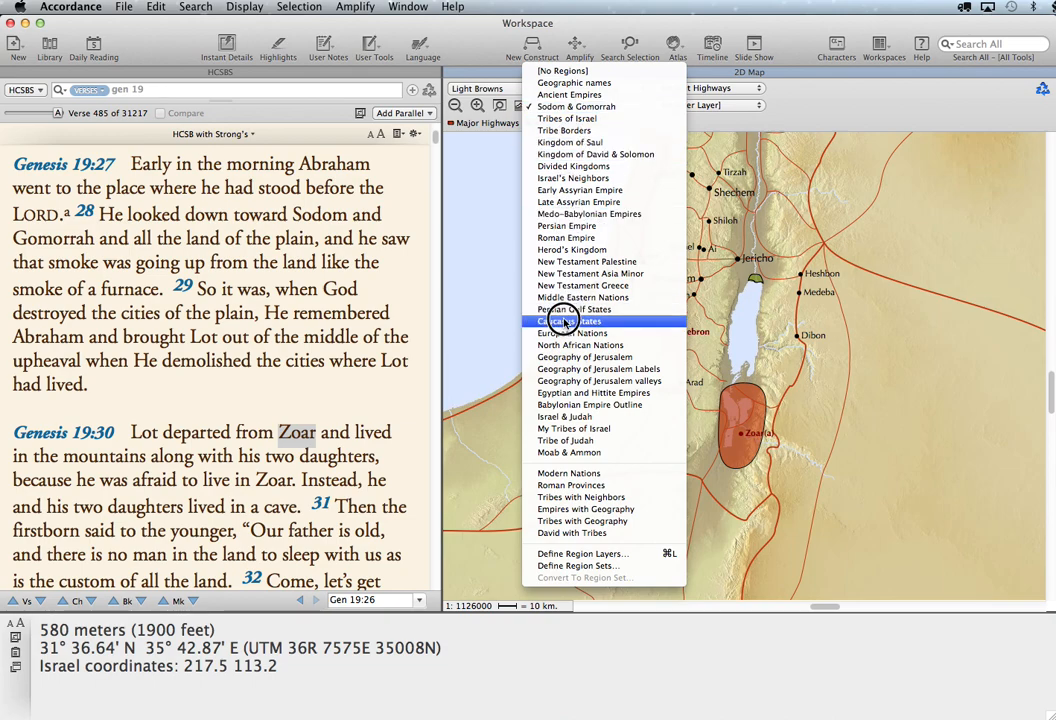
left_click(557, 453)
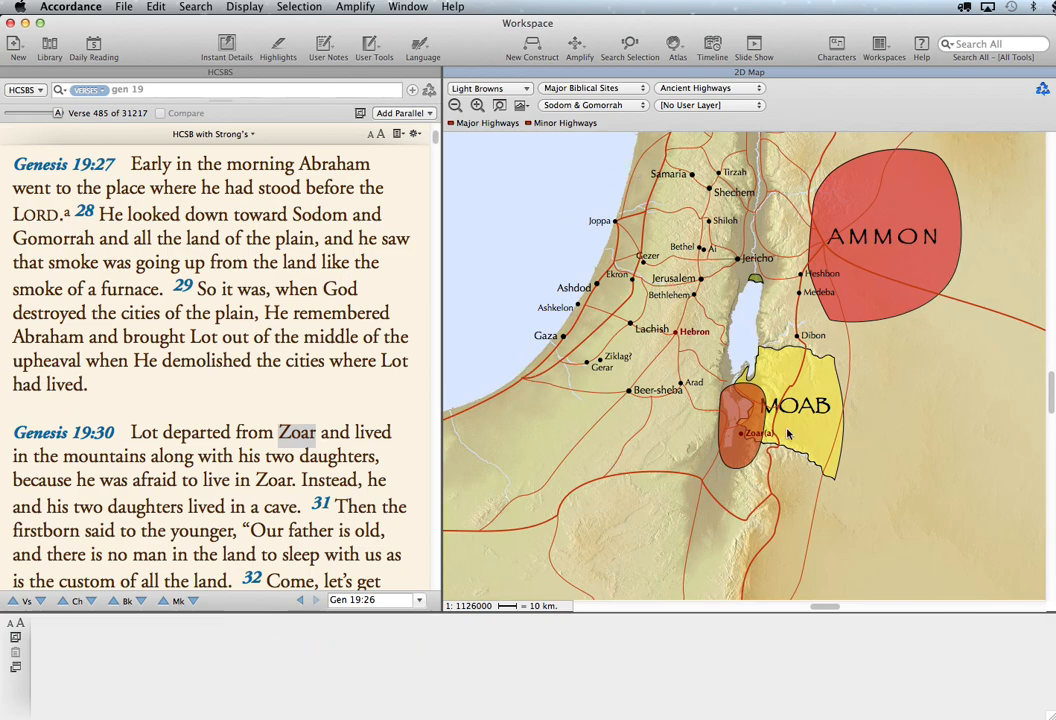
left_click(616, 104)
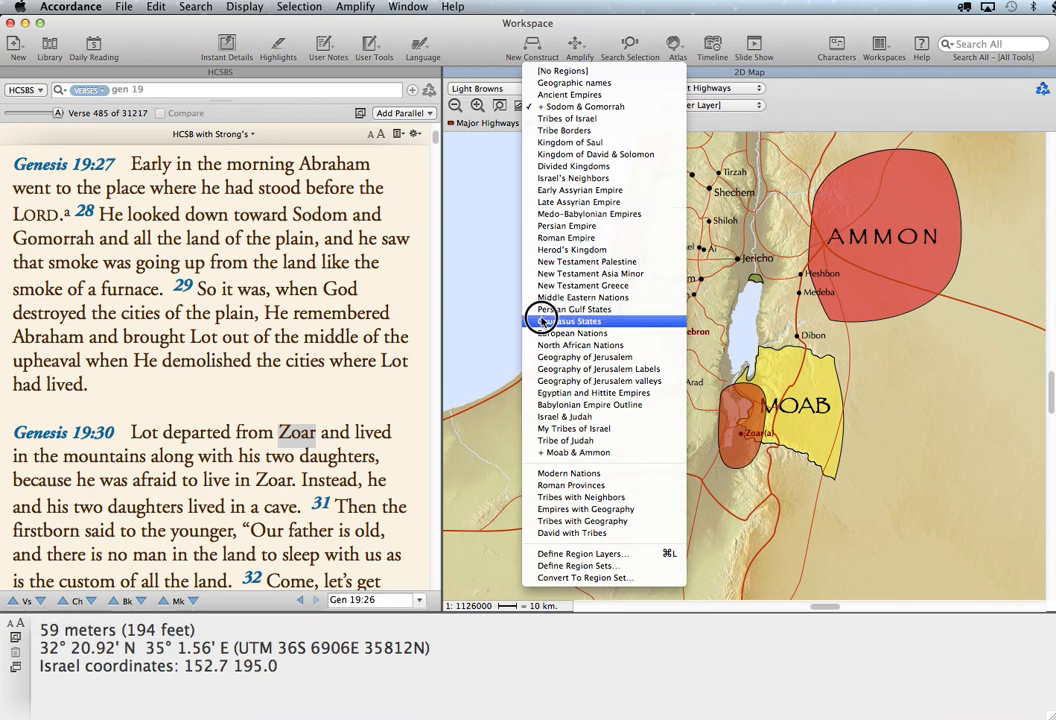
left_click(556, 455)
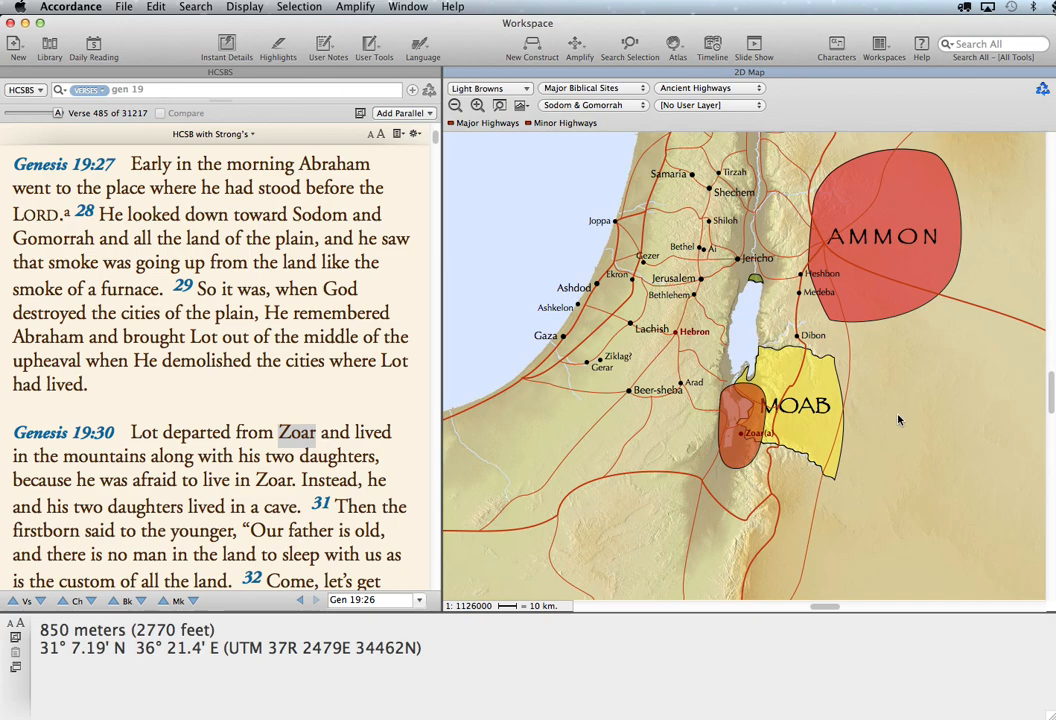
- Select the map area spanning Samaria, Beer-sheba, Ammon and Moab, open it as a 3D map at X 4, and enlarge the 3D map window
left_click_drag(615, 140, 971, 494)
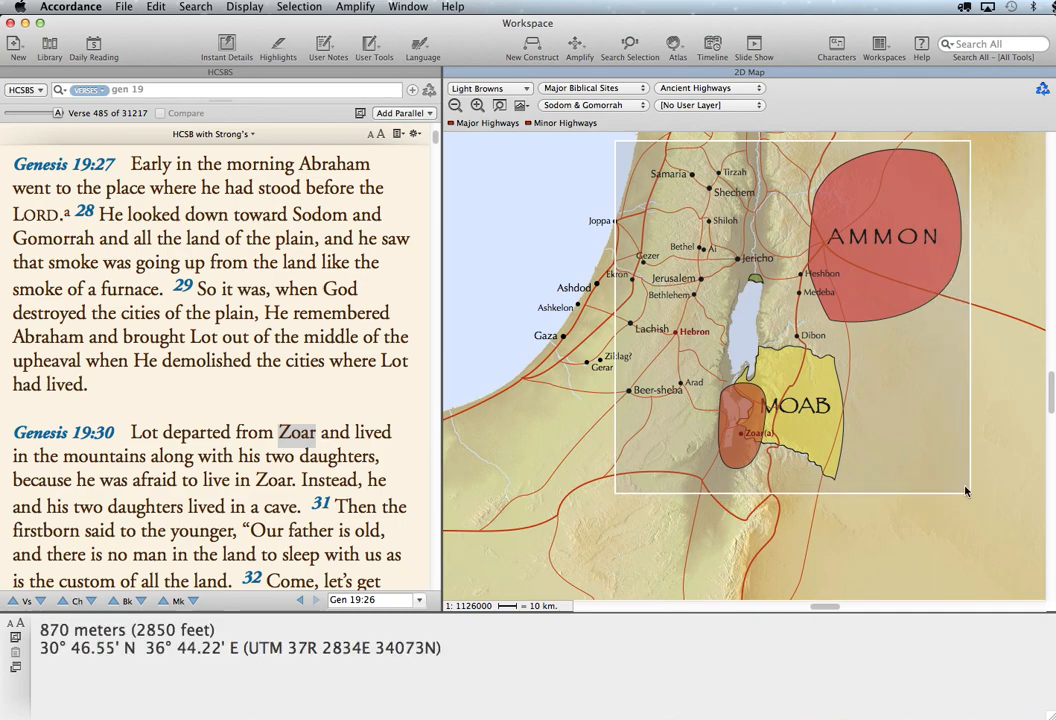
left_click(760, 313)
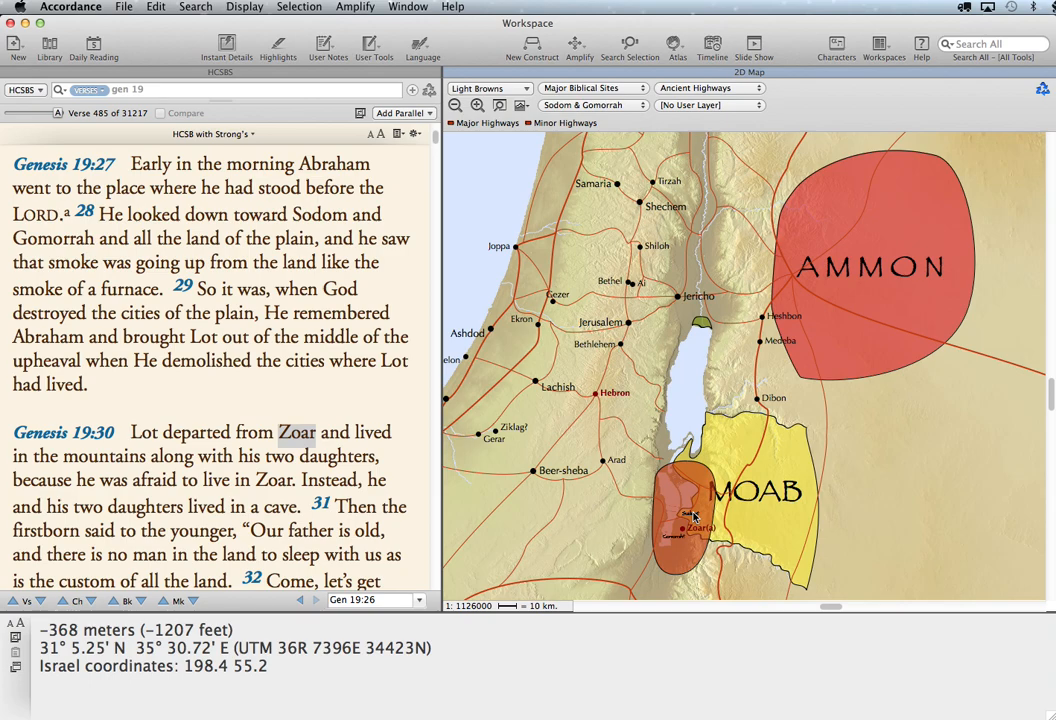
left_click_drag(478, 145, 987, 594)
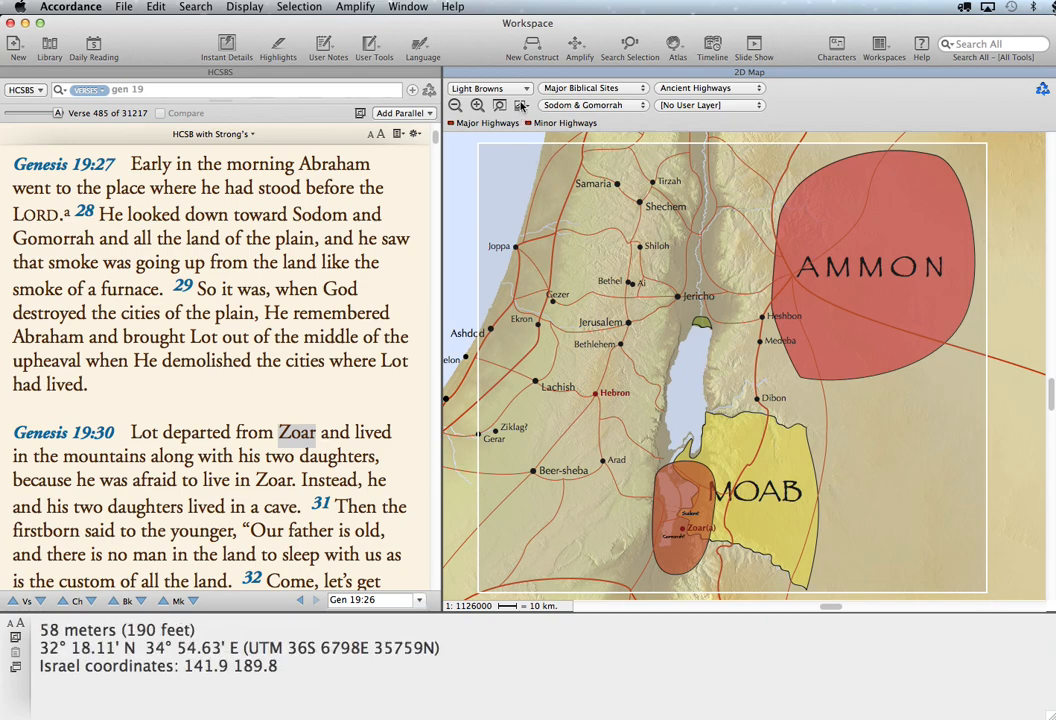
left_click(520, 106)
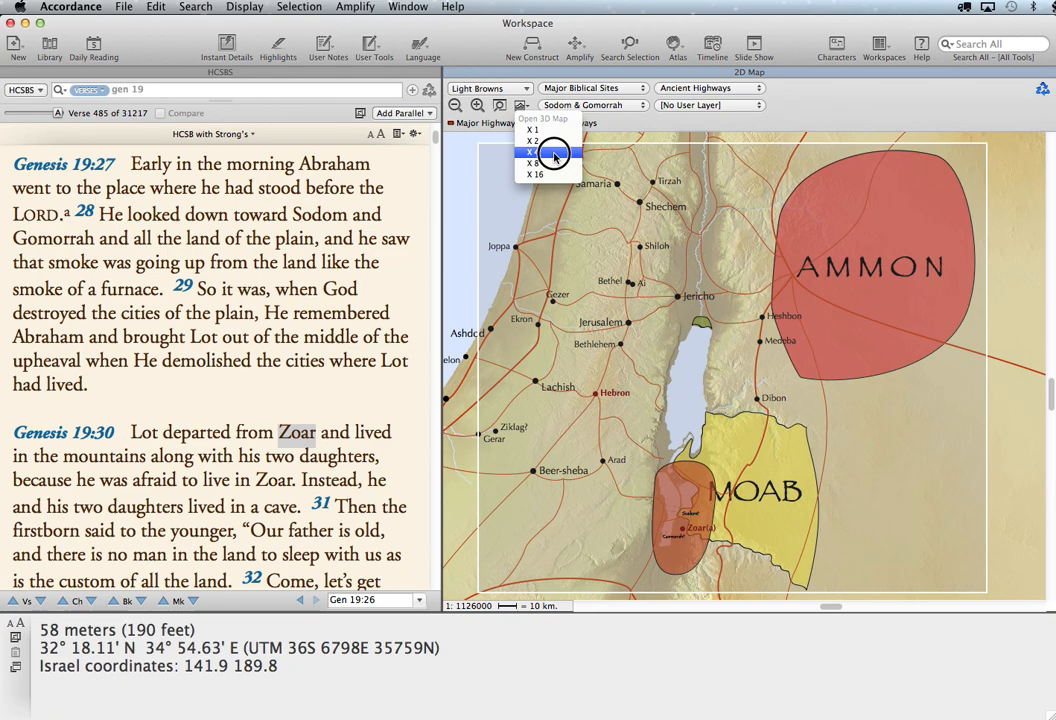
left_click(554, 153)
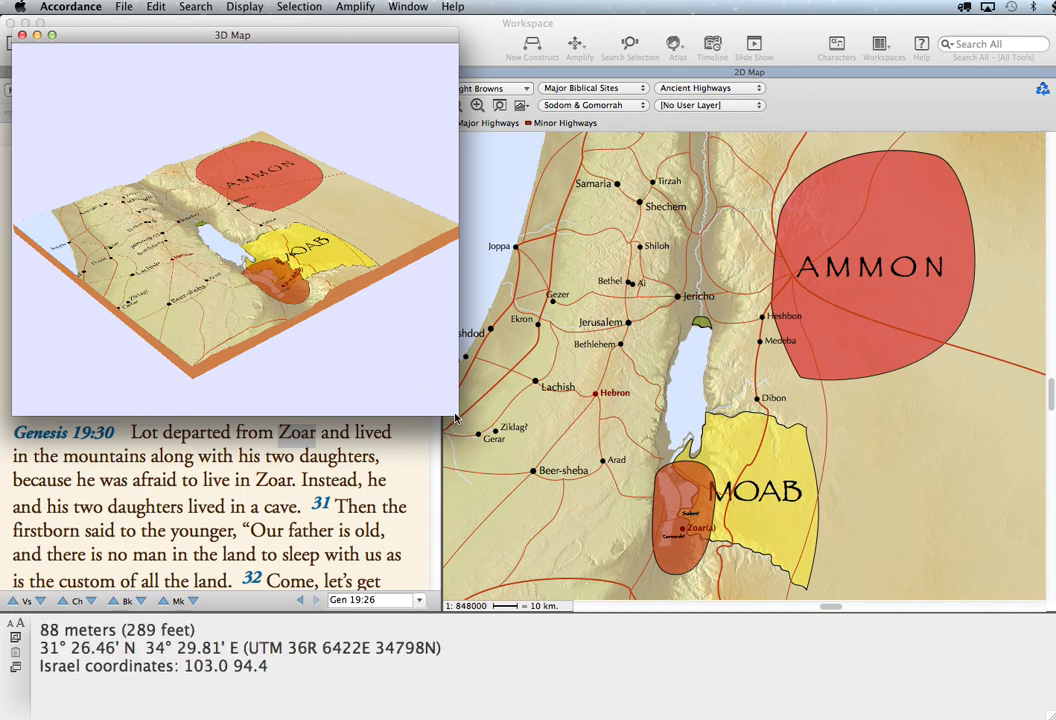
left_click_drag(456, 410, 825, 584)
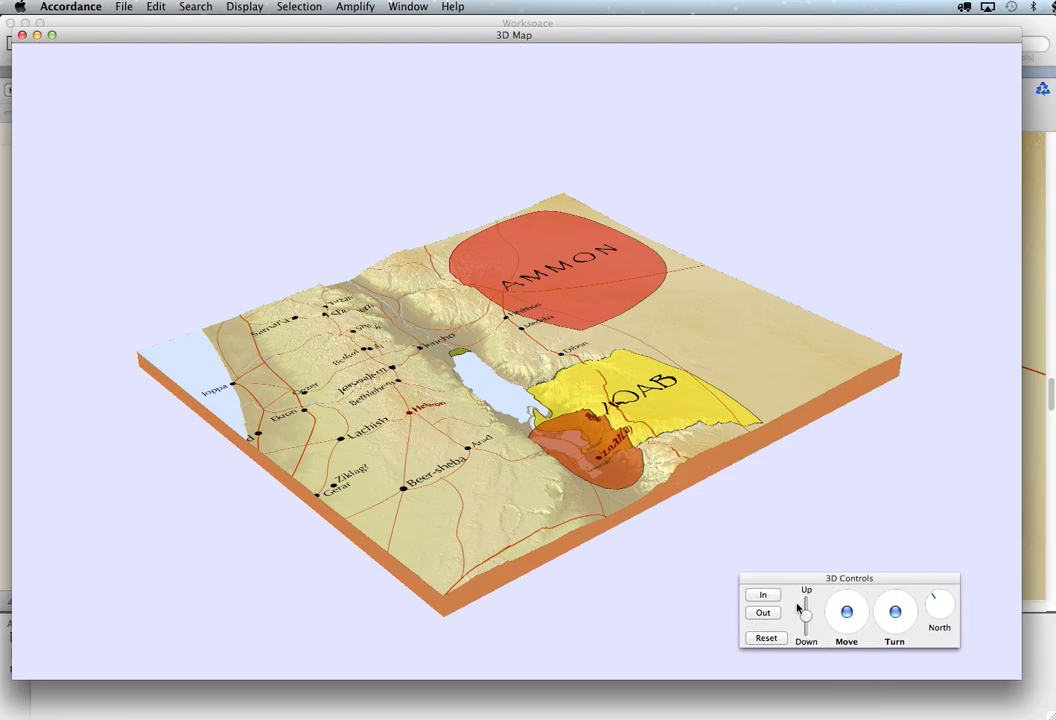
- Zoom in on the 3D map and turn it to view Moab and the Dead Sea from the northwest at a low angle
left_click(765, 597)
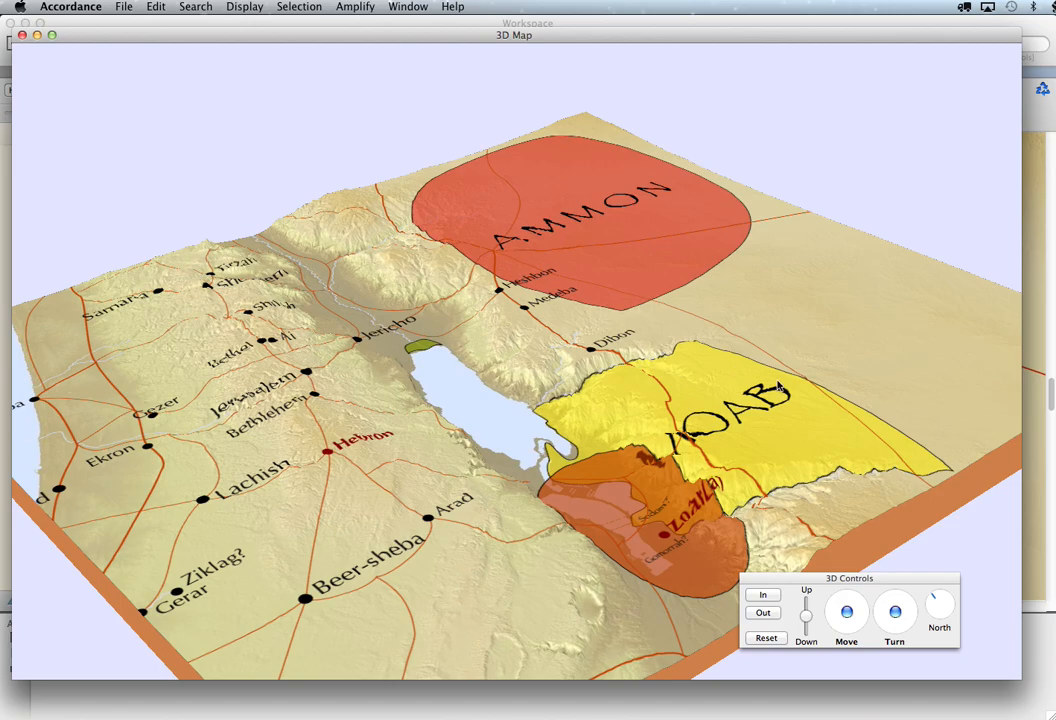
left_click(896, 612)
left_click_drag(896, 612, 870, 619)
left_click_drag(767, 595, 767, 596)
left_click_drag(852, 611, 853, 611)
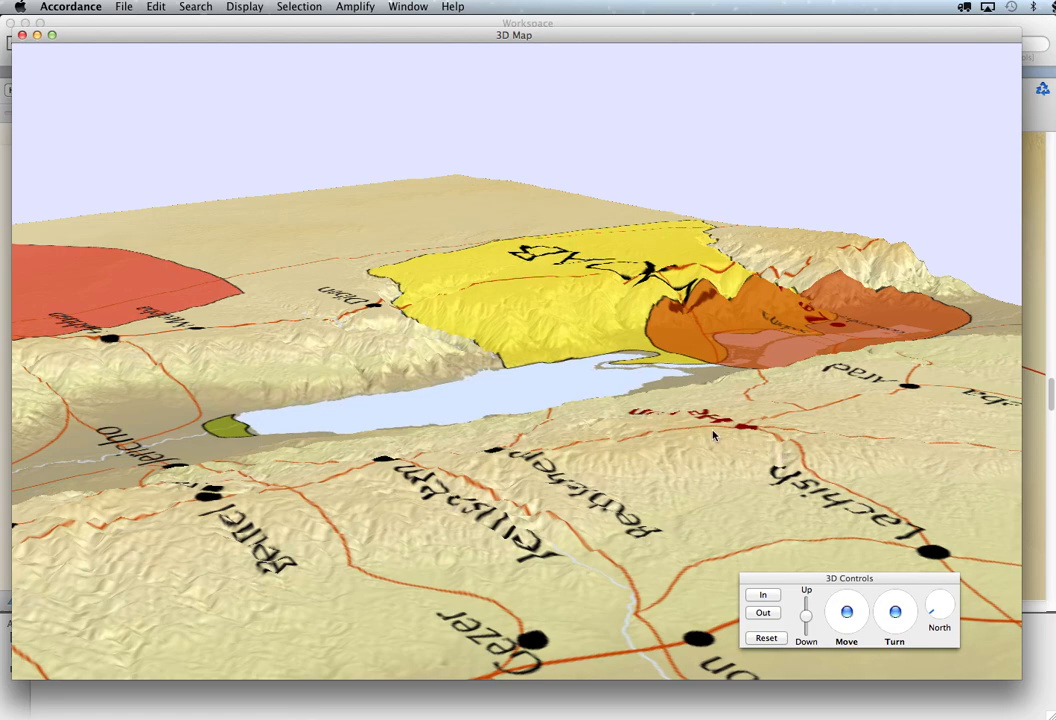
mouse_move(894, 611)
left_mouse_down()
mouse_move(898, 633)
mouse_move(895, 608)
left_mouse_up()
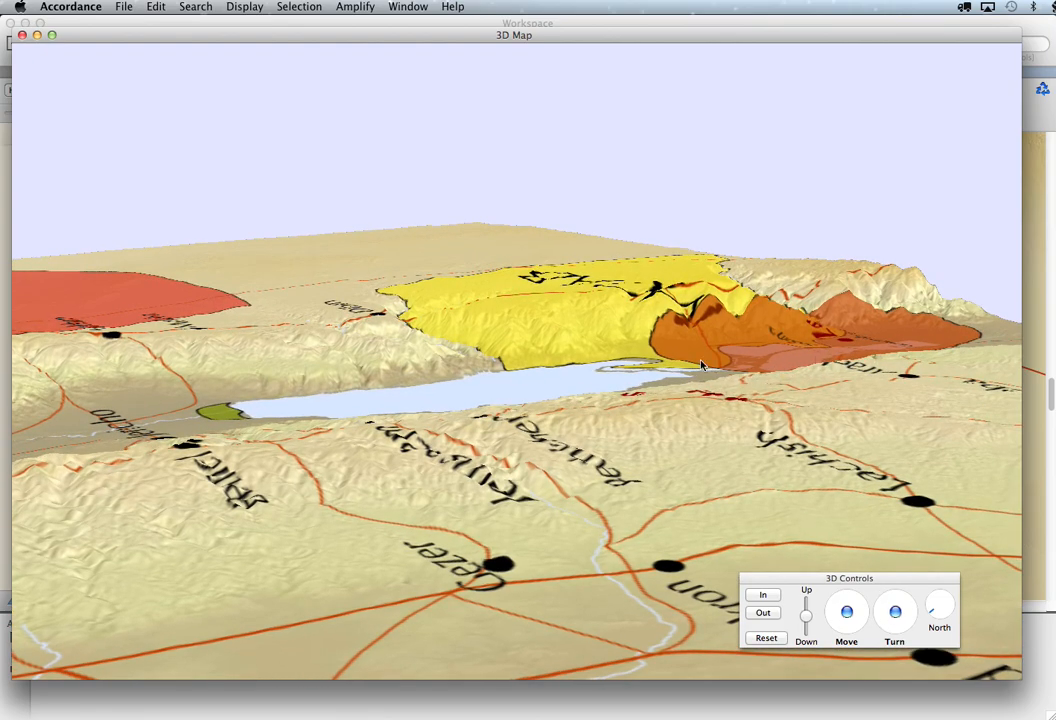